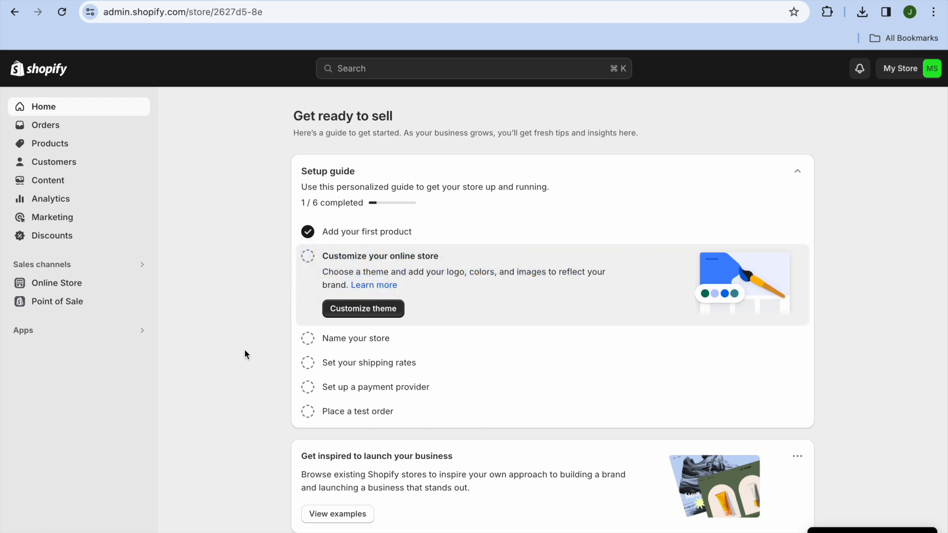
Open the app and sales channel settings and go from there to the Shopify App Store
{"action": "left_click", "coordinate": [114, 334]}
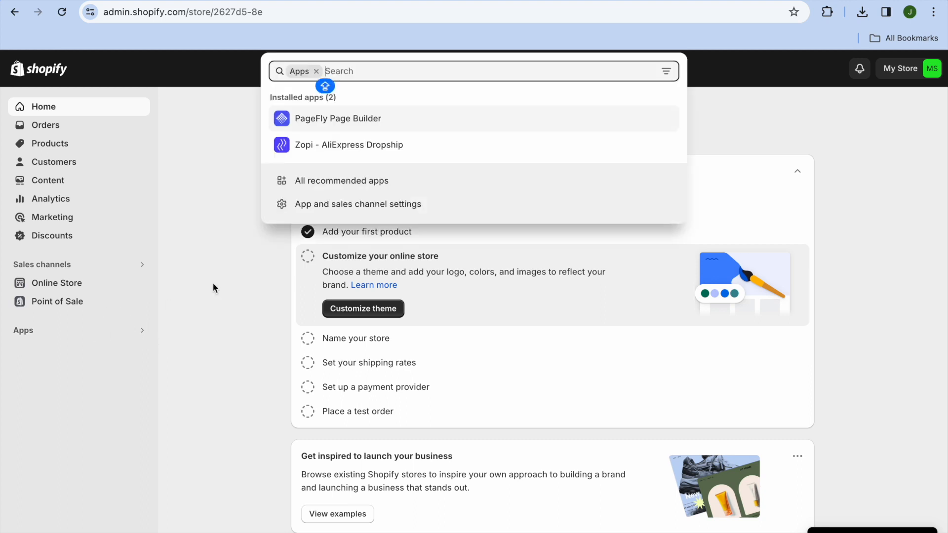
{"action": "left_click", "coordinate": [296, 207]}
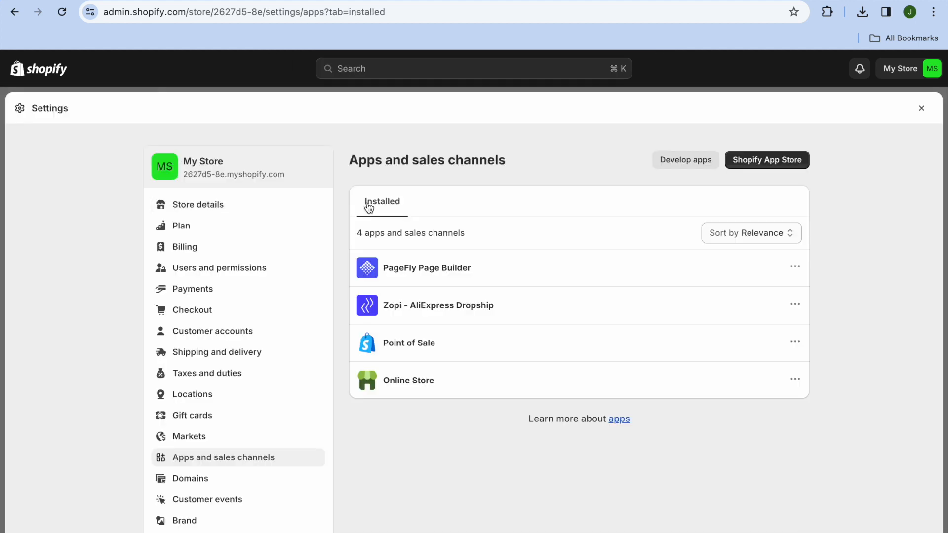
{"action": "left_click", "coordinate": [754, 165]}
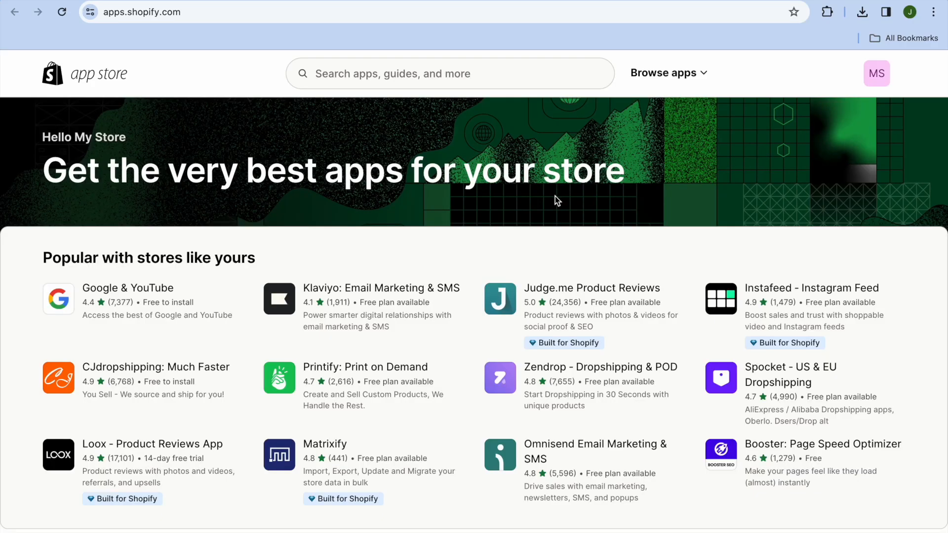
Search the App Store for pagefly, view the PageFly Landing Page Builder listing and open the app
{"action": "left_click", "coordinate": [389, 76]}
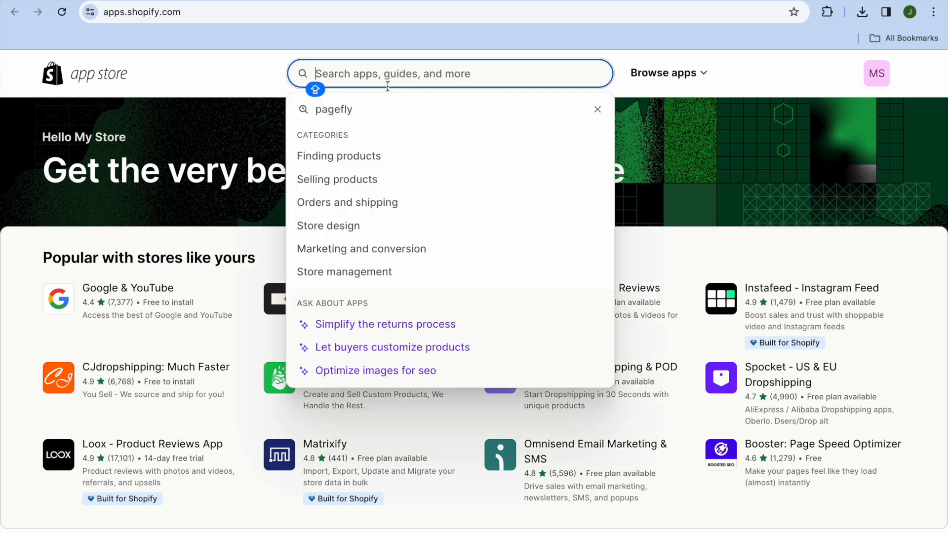
{"action": "left_click", "coordinate": [360, 109]}
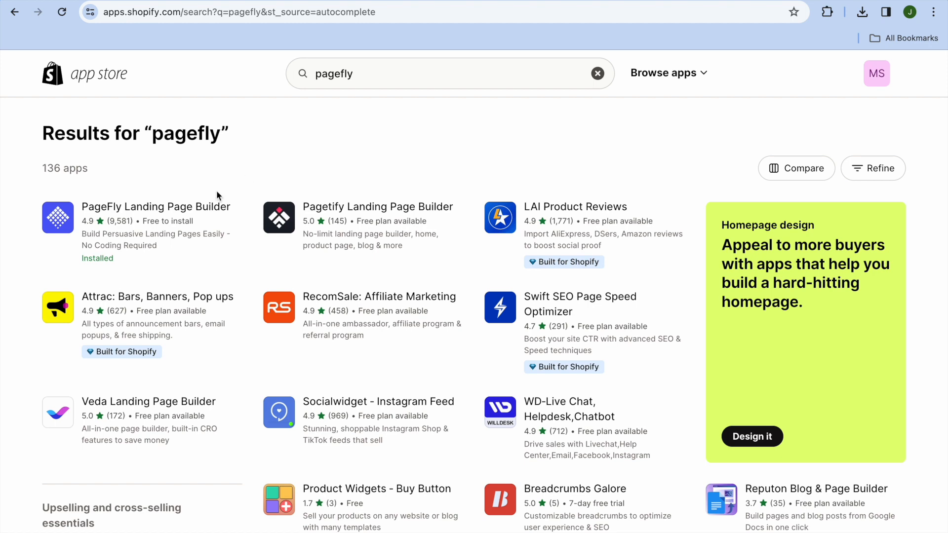
{"action": "left_click", "coordinate": [203, 206]}
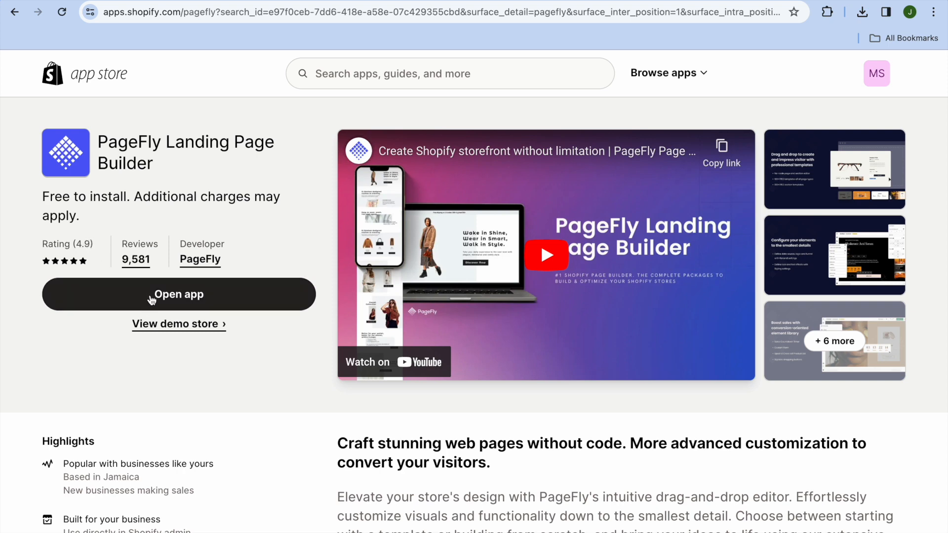
{"action": "left_click", "coordinate": [152, 300]}
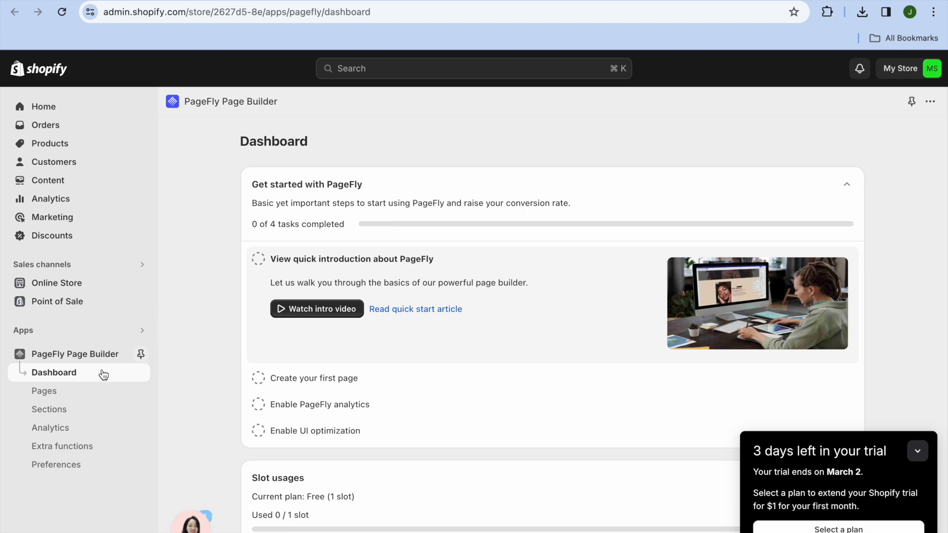
Go to PageFly's Pages and start a new Regular page from a template
{"action": "left_click", "coordinate": [81, 400]}
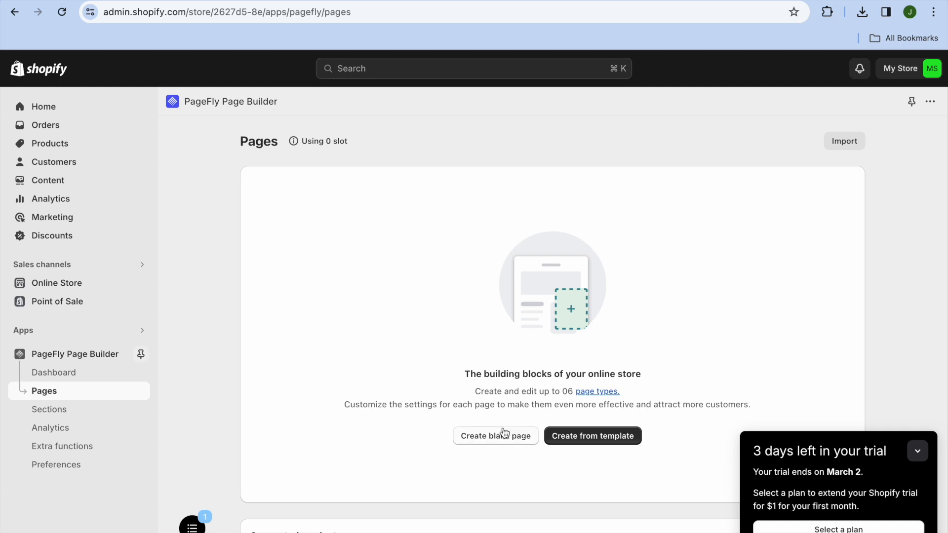
{"action": "left_click", "coordinate": [485, 438]}
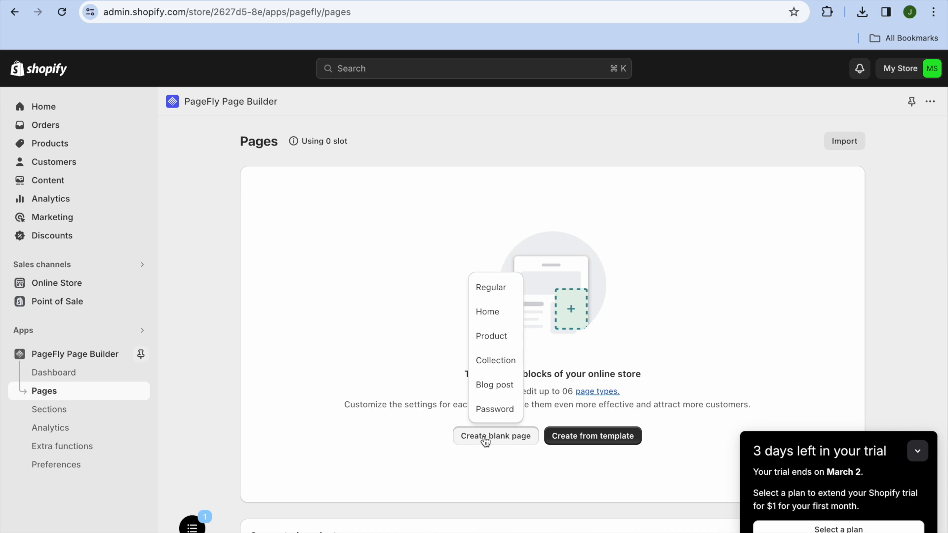
{"action": "left_click", "coordinate": [569, 439]}
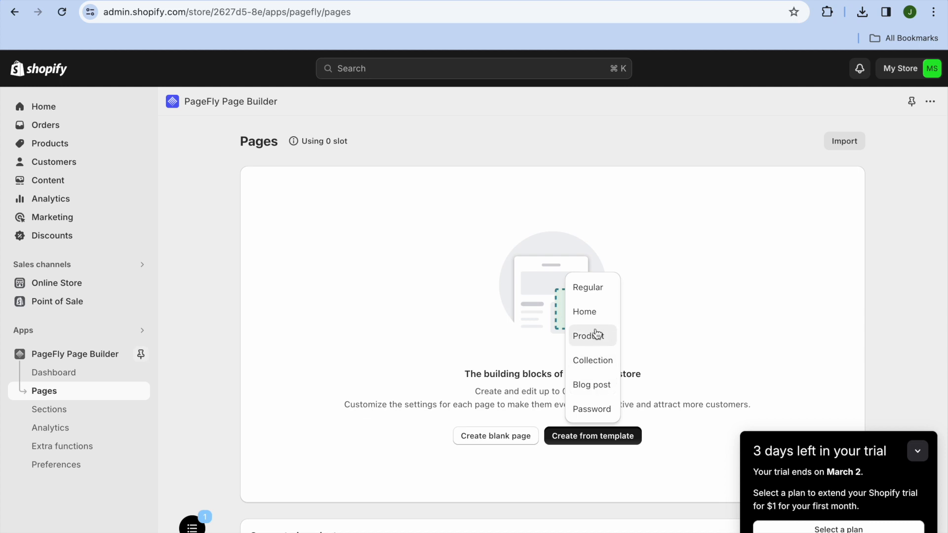
{"action": "left_click", "coordinate": [596, 290]}
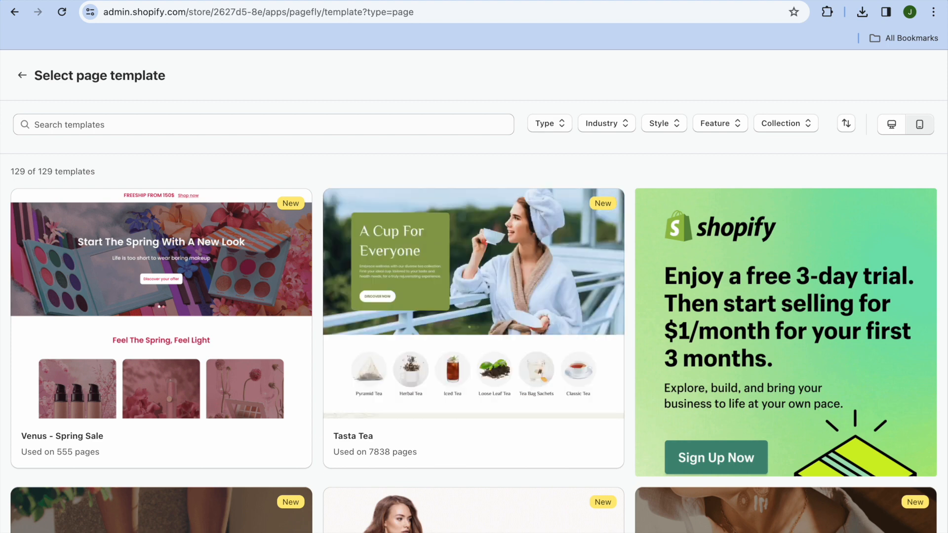
Filter the page templates by type to show only Landing page templates
{"action": "left_click", "coordinate": [551, 128]}
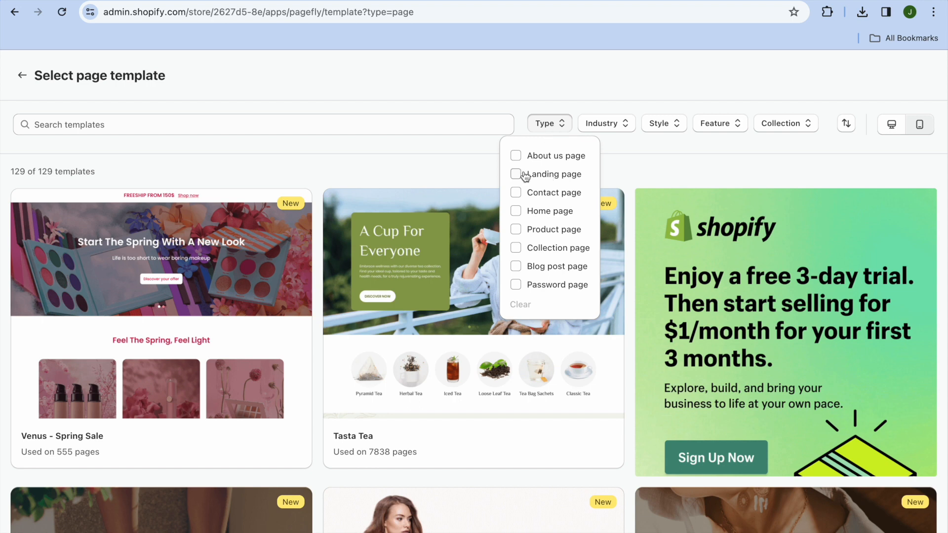
{"action": "left_click", "coordinate": [537, 178]}
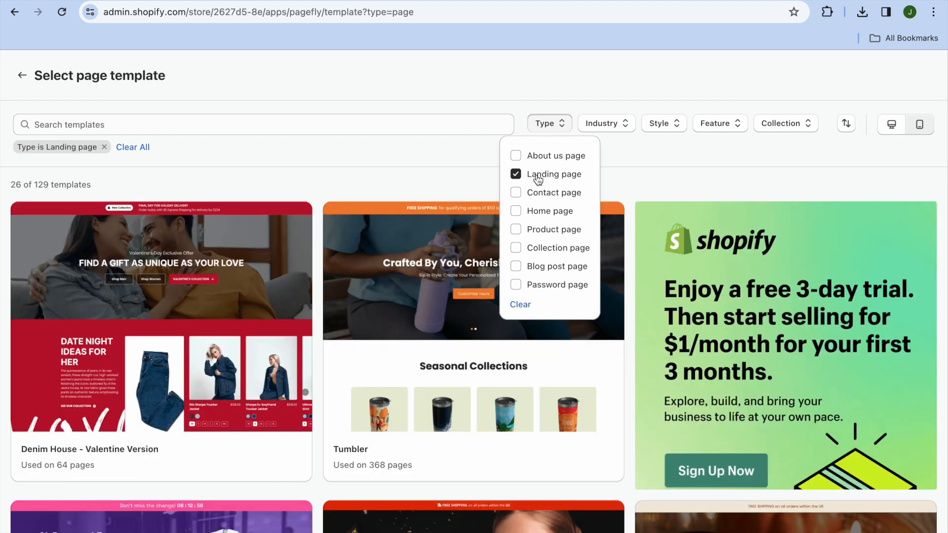
{"action": "left_click", "coordinate": [455, 185]}
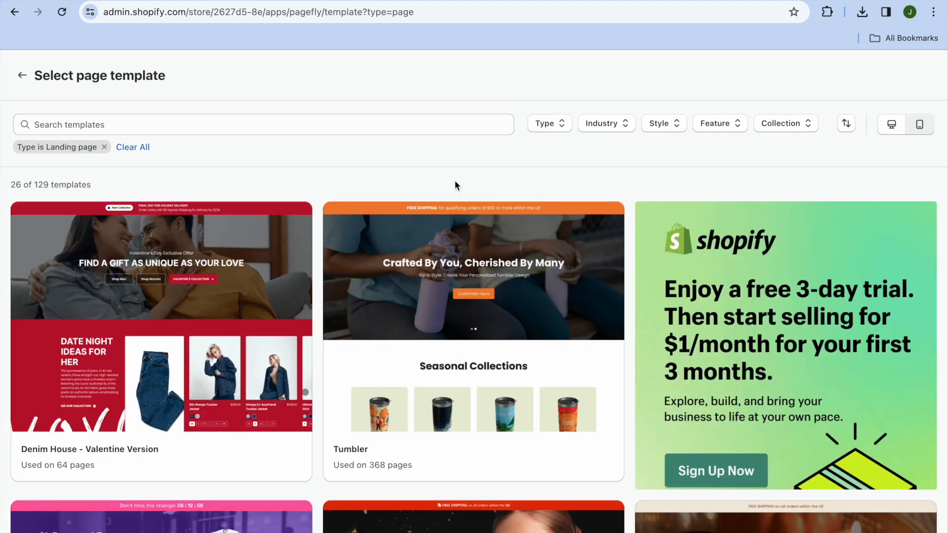
Browse the landing page templates and select Stella - BFCM for the new page
{"action": "scroll", "coordinate": [455, 184], "scroll_direction": "down", "scroll_amount": 4}
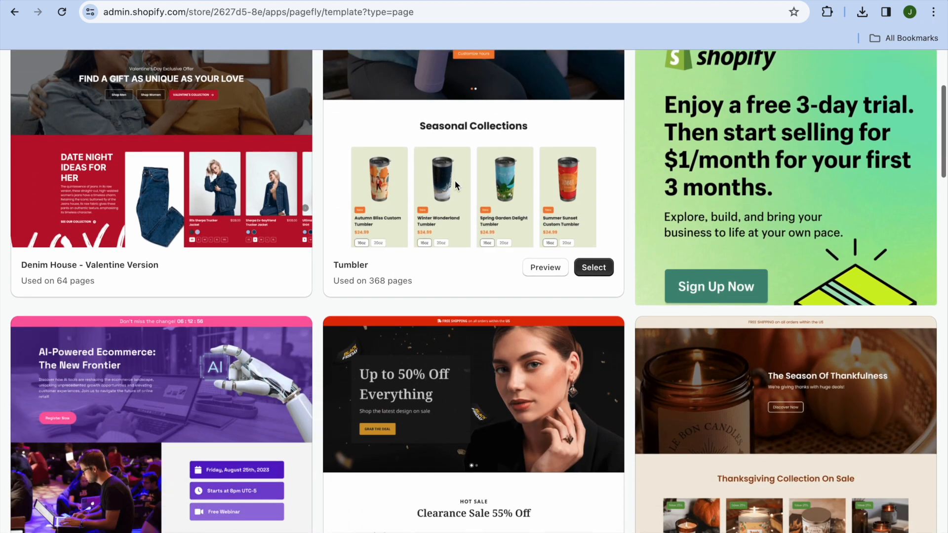
{"action": "scroll", "coordinate": [454, 185], "scroll_direction": "down", "scroll_amount": 4}
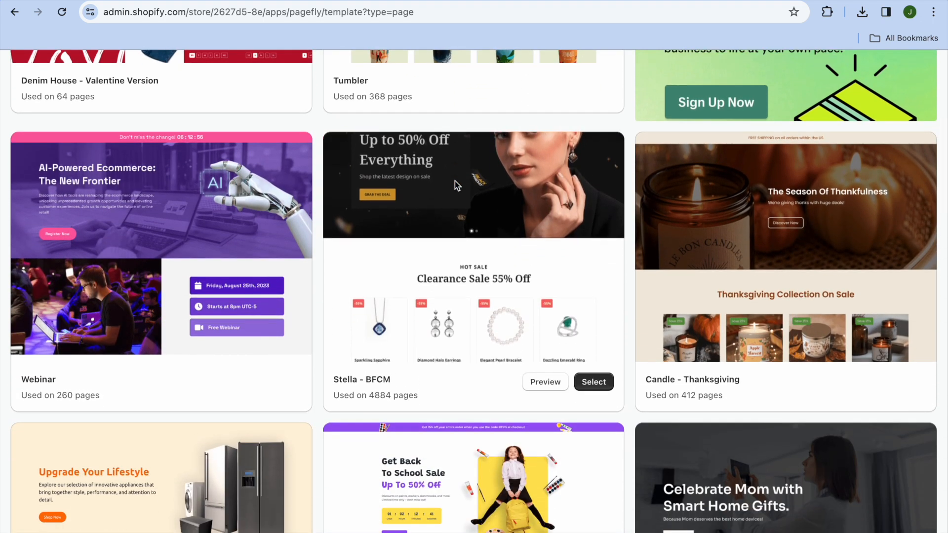
{"action": "scroll", "coordinate": [456, 186], "scroll_direction": "down", "scroll_amount": 4}
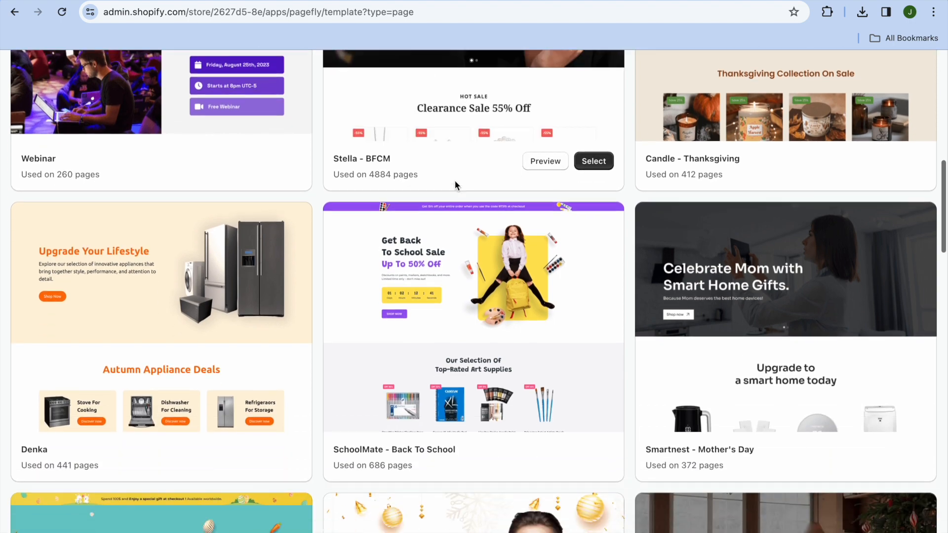
{"action": "scroll", "coordinate": [455, 185], "scroll_direction": "down", "scroll_amount": 8}
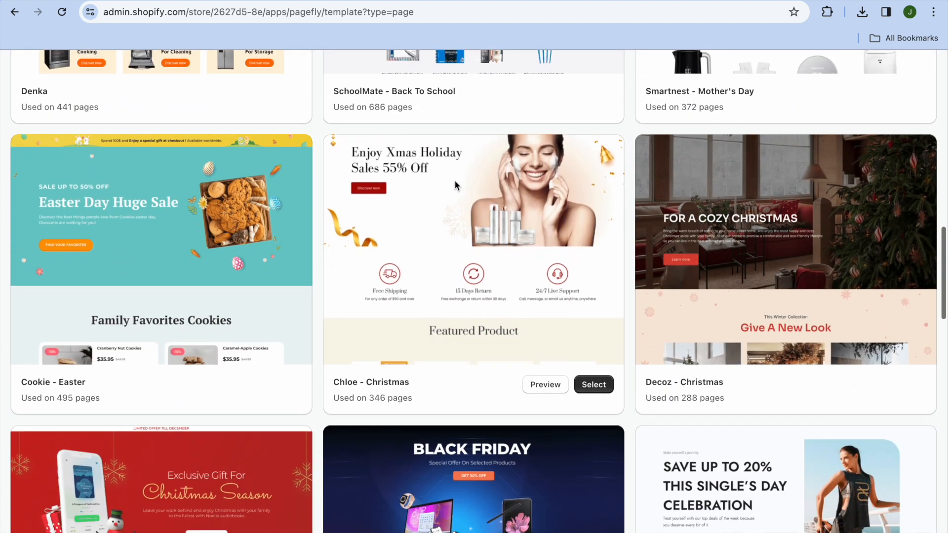
{"action": "scroll", "coordinate": [455, 185], "scroll_direction": "down", "scroll_amount": 6}
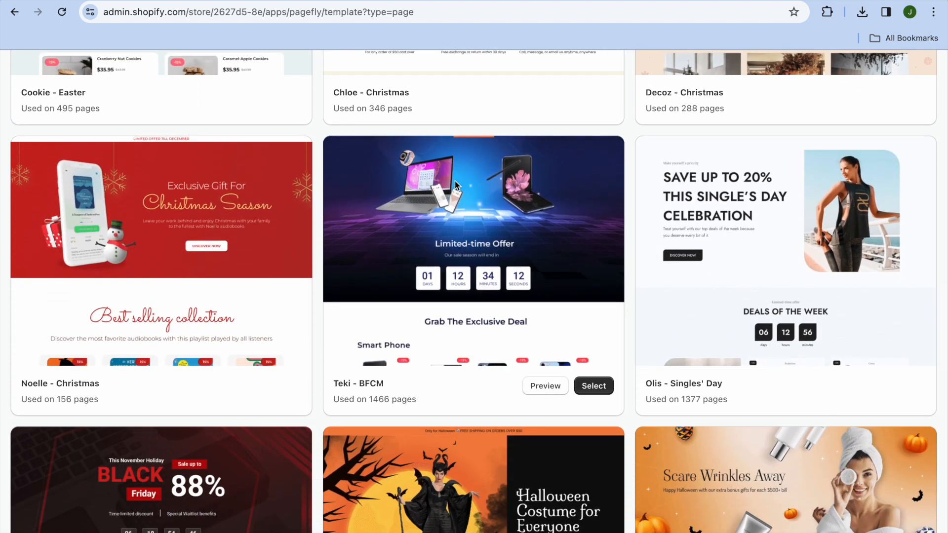
{"action": "scroll", "coordinate": [455, 185], "scroll_direction": "down", "scroll_amount": 4}
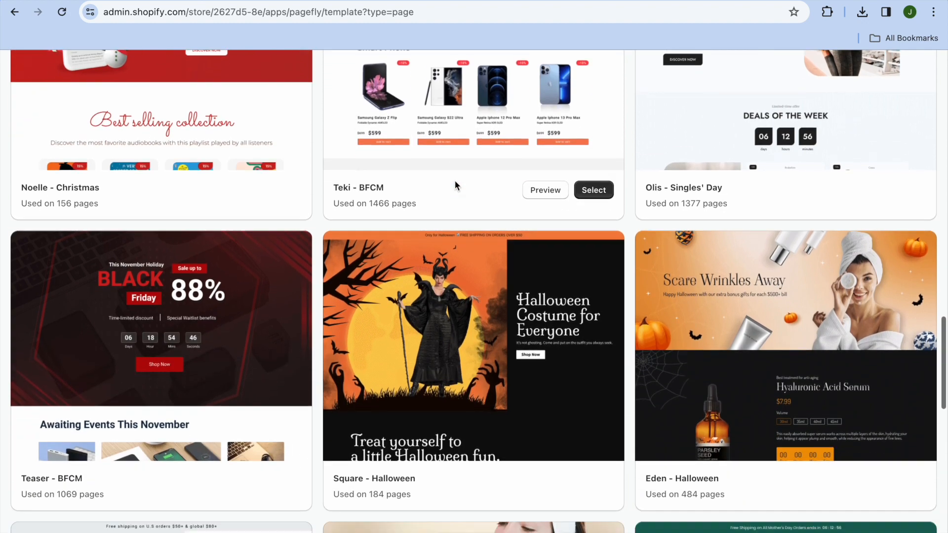
{"action": "scroll", "coordinate": [455, 185], "scroll_direction": "up", "scroll_amount": 5}
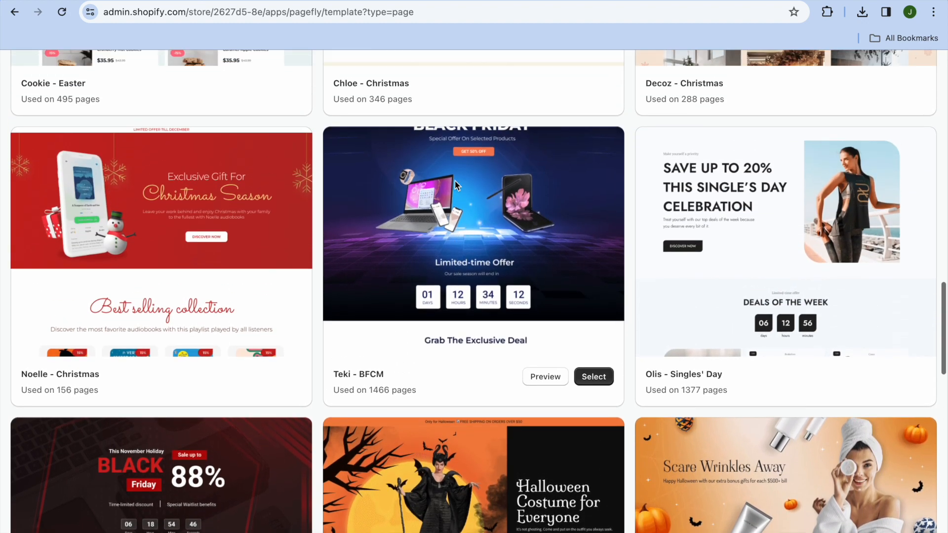
{"action": "scroll", "coordinate": [454, 185], "scroll_direction": "up", "scroll_amount": 5}
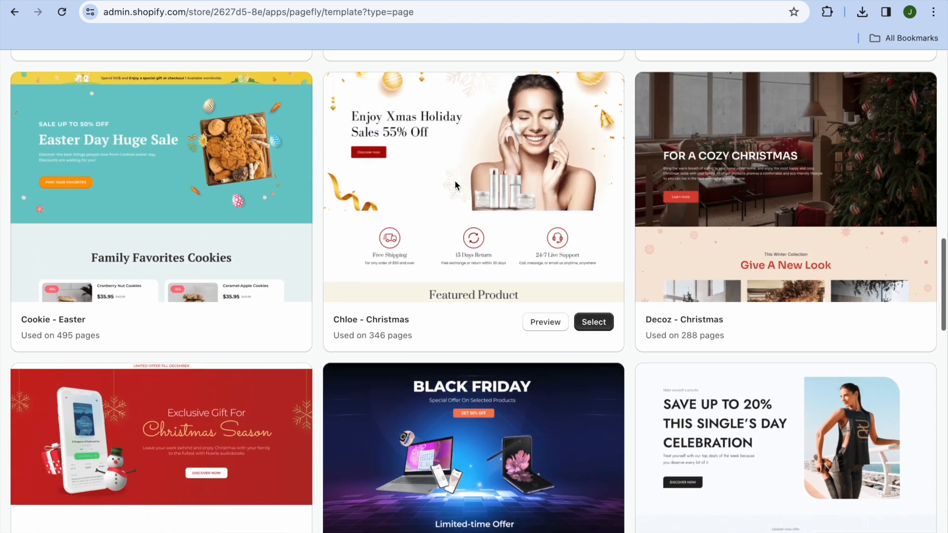
{"action": "scroll", "coordinate": [455, 185], "scroll_direction": "up", "scroll_amount": 9}
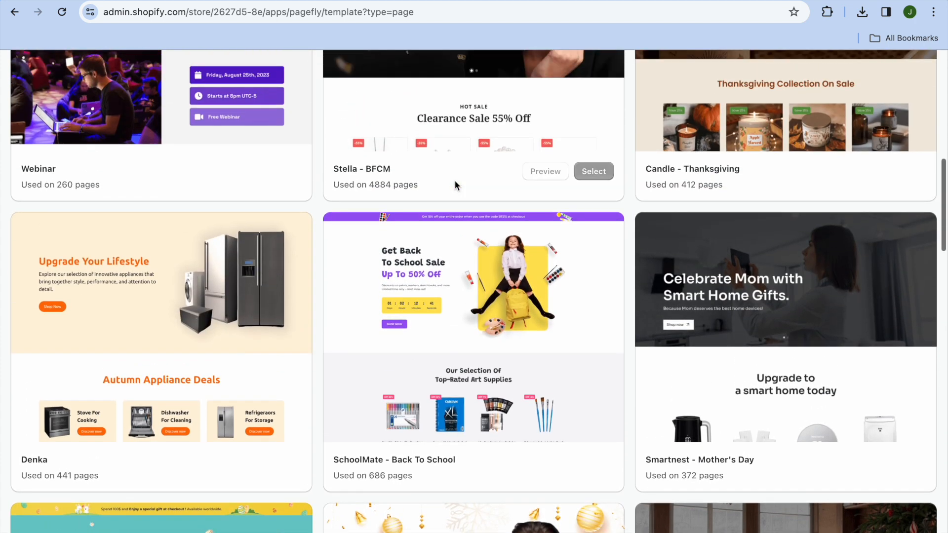
{"action": "scroll", "coordinate": [454, 185], "scroll_direction": "up", "scroll_amount": 5}
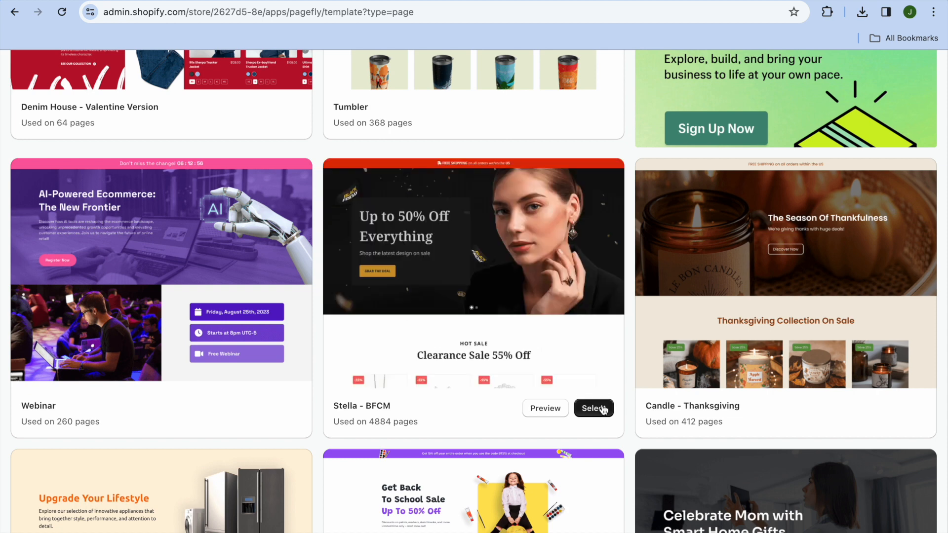
{"action": "left_click", "coordinate": [602, 409]}
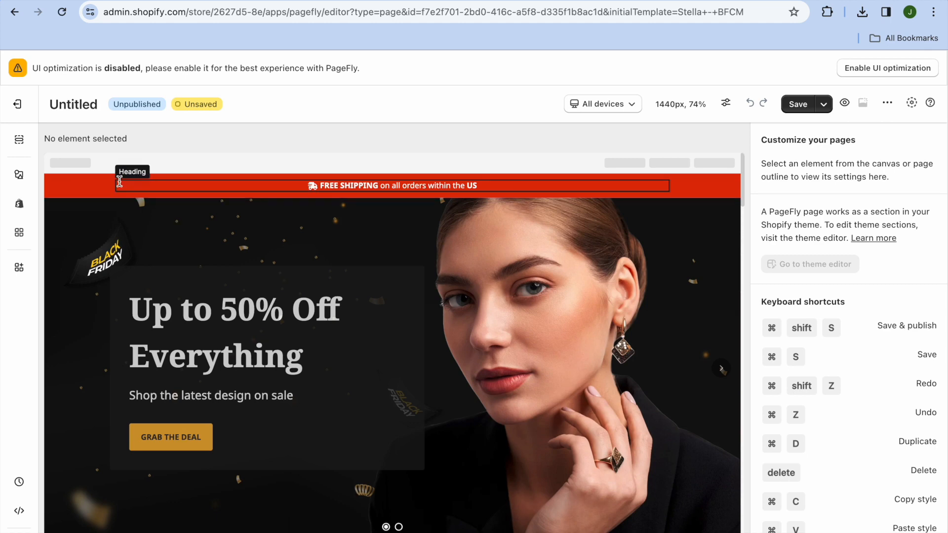
Show the page outline and examine the template's sections one after another, from the first section down to the footer
{"action": "left_click", "coordinate": [20, 144]}
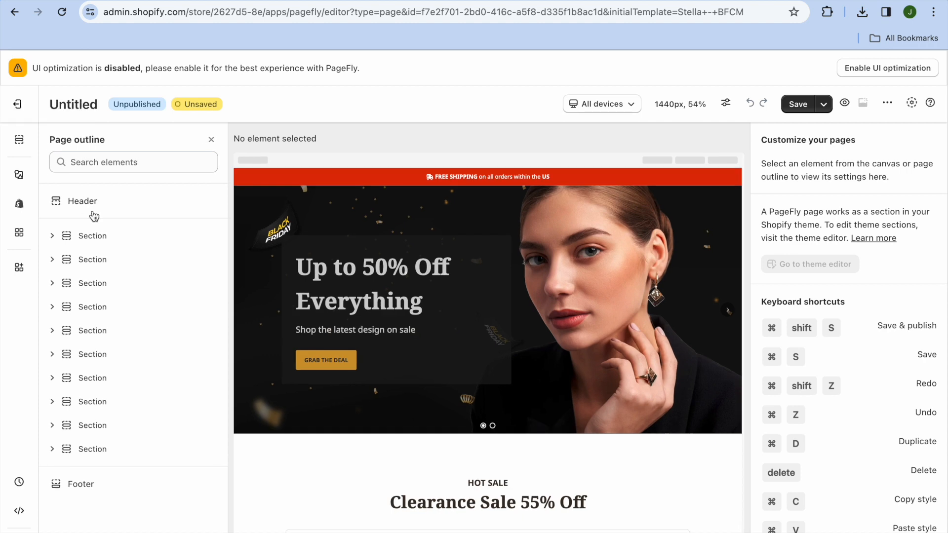
{"action": "left_click", "coordinate": [92, 236]}
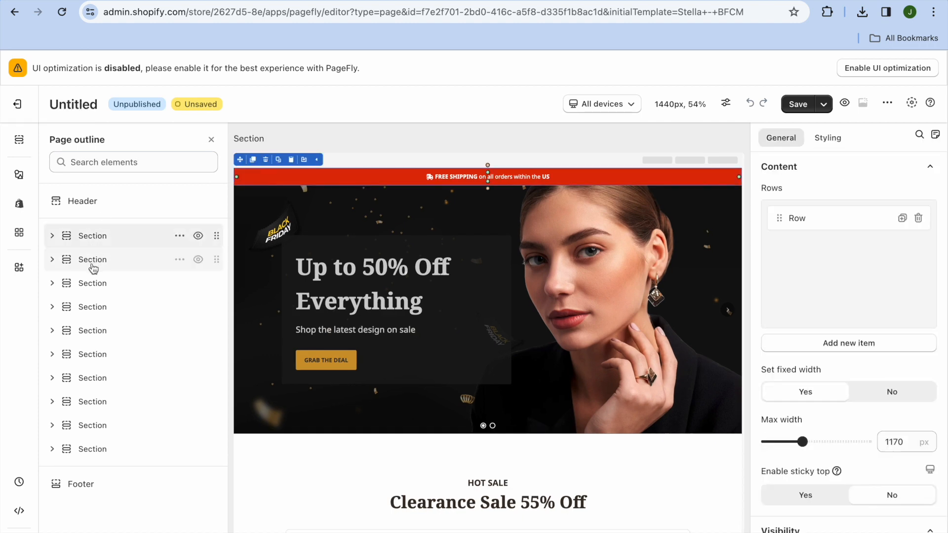
{"action": "left_click", "coordinate": [93, 287]}
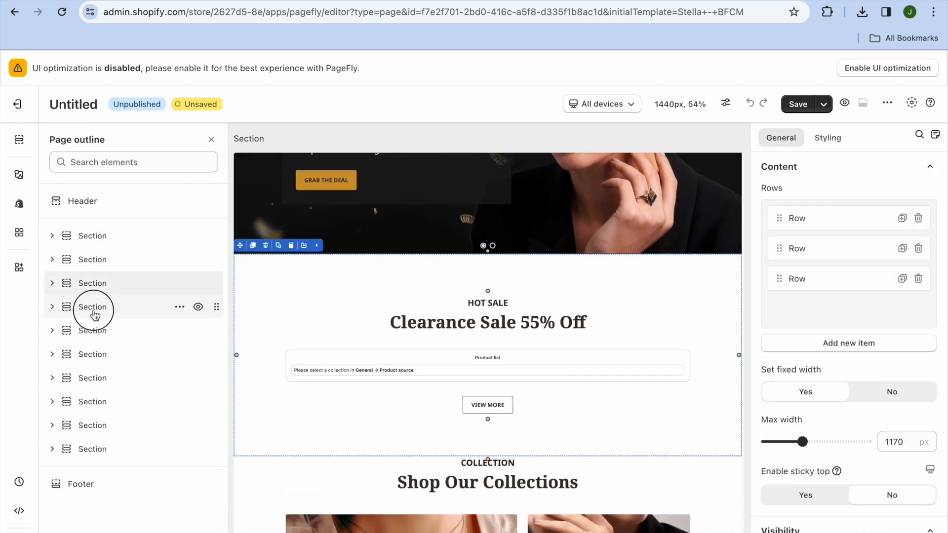
{"action": "left_click", "coordinate": [95, 311]}
{"action": "left_click", "coordinate": [93, 333]}
{"action": "left_click", "coordinate": [92, 356]}
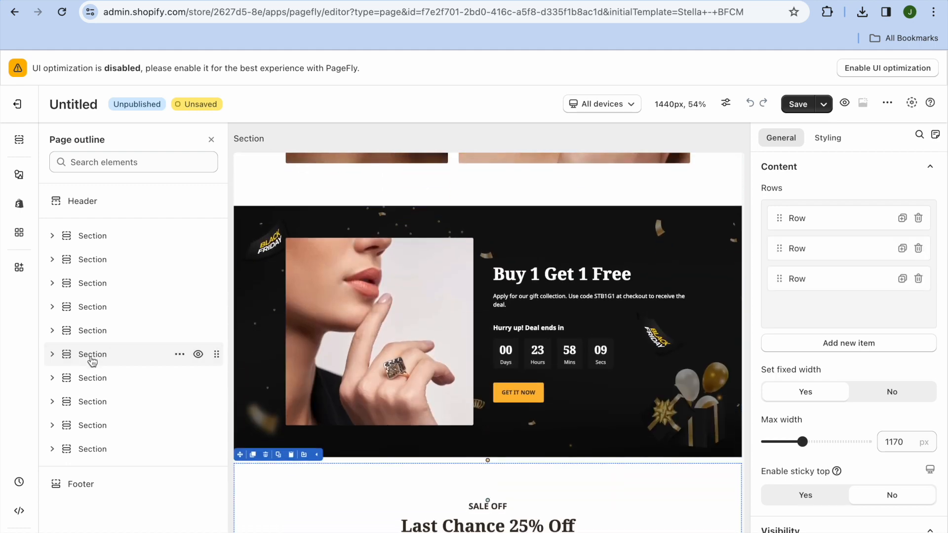
{"action": "left_click", "coordinate": [93, 378]}
{"action": "left_click", "coordinate": [94, 401]}
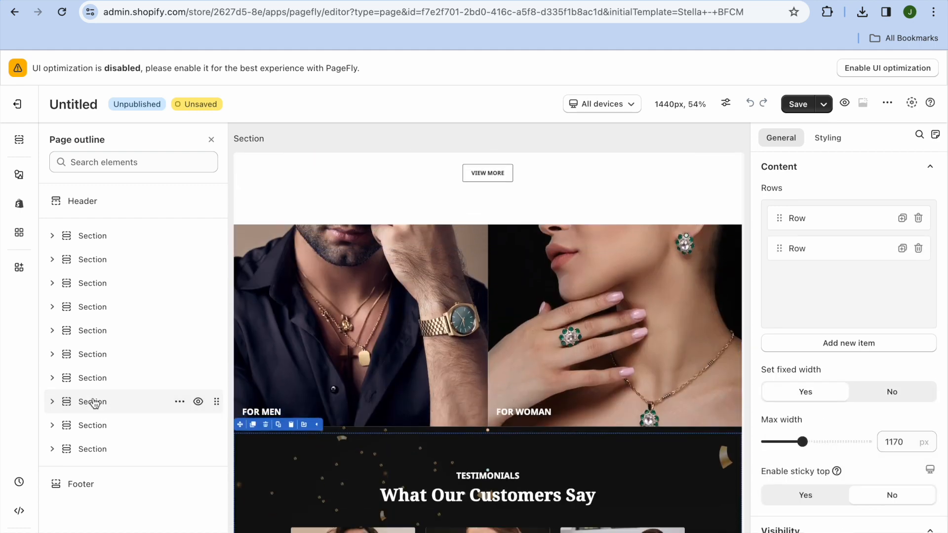
{"action": "left_click", "coordinate": [94, 425]}
{"action": "left_click", "coordinate": [97, 449]}
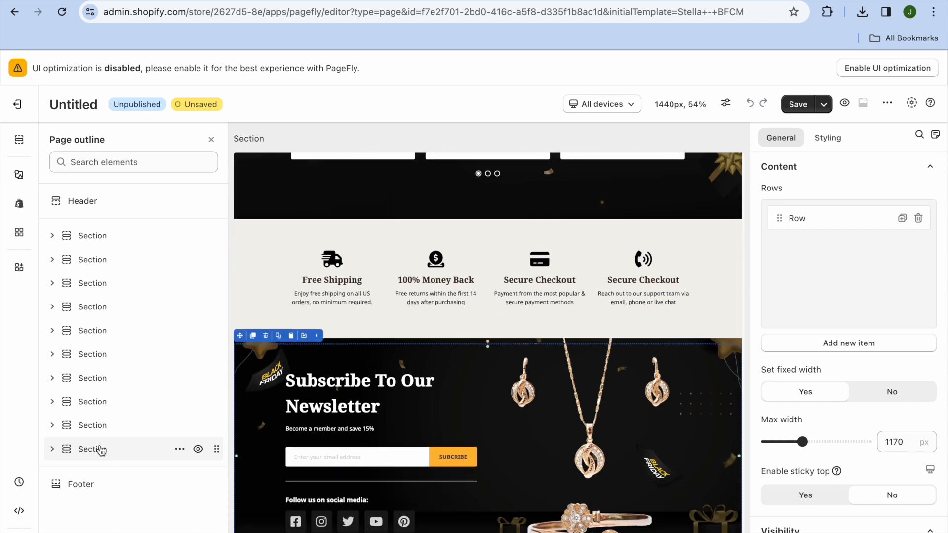
{"action": "left_click", "coordinate": [87, 484]}
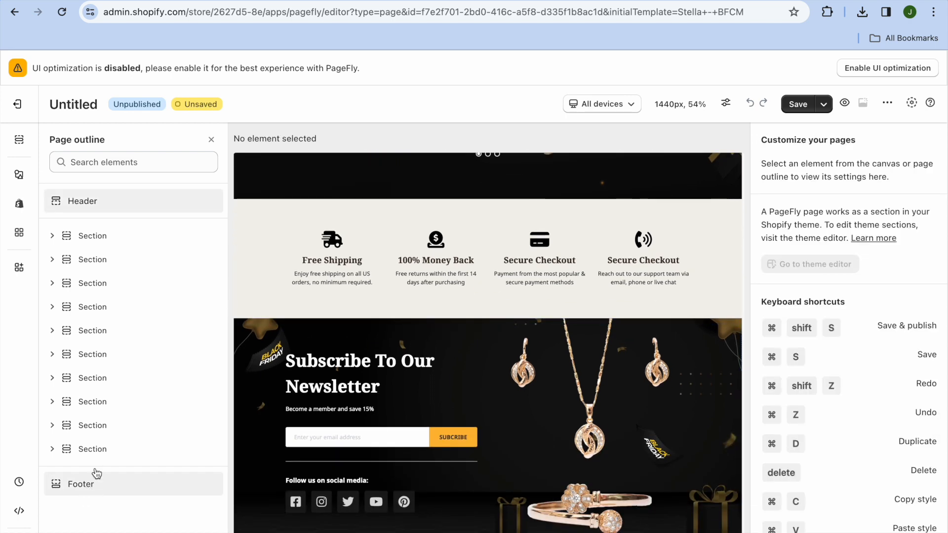
Review the outline's sections in reverse order, from the newsletter section back up to the Clearance Sale section
{"action": "left_click", "coordinate": [104, 449]}
{"action": "left_click", "coordinate": [102, 428]}
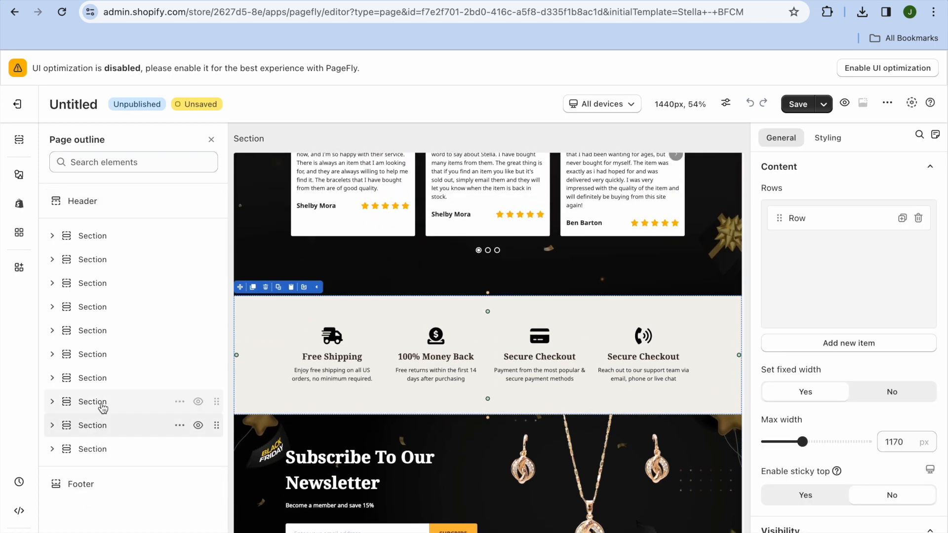
{"action": "left_click", "coordinate": [102, 402]}
{"action": "left_click", "coordinate": [105, 358]}
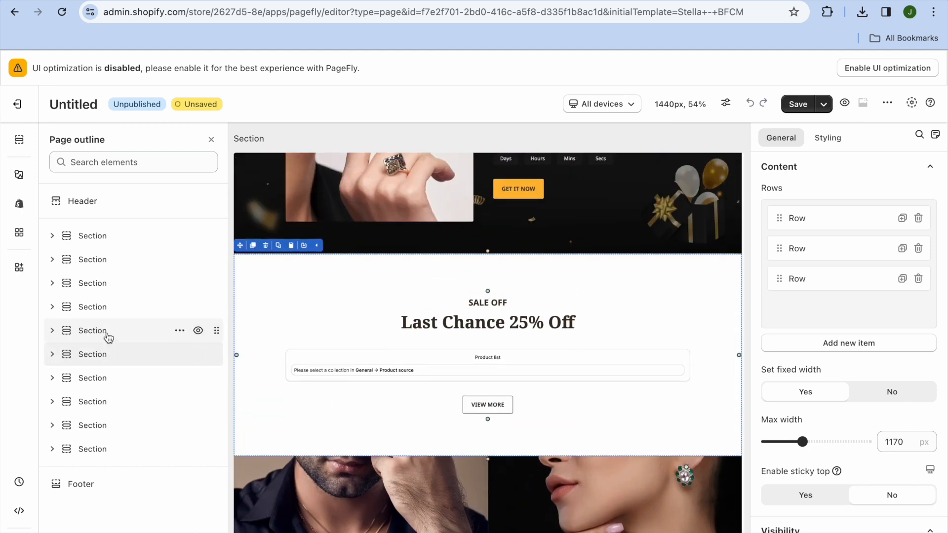
{"action": "left_click", "coordinate": [108, 337]}
{"action": "left_click", "coordinate": [102, 306]}
{"action": "left_click", "coordinate": [101, 282]}
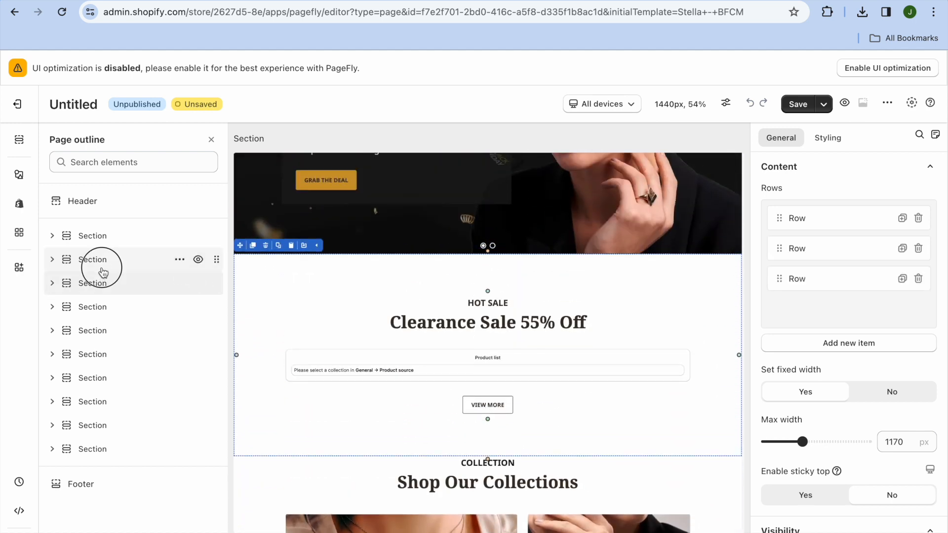
Examine the settings of the Black Friday hero section, its nested row, and the free shipping banner section above it
{"action": "left_click", "coordinate": [102, 269]}
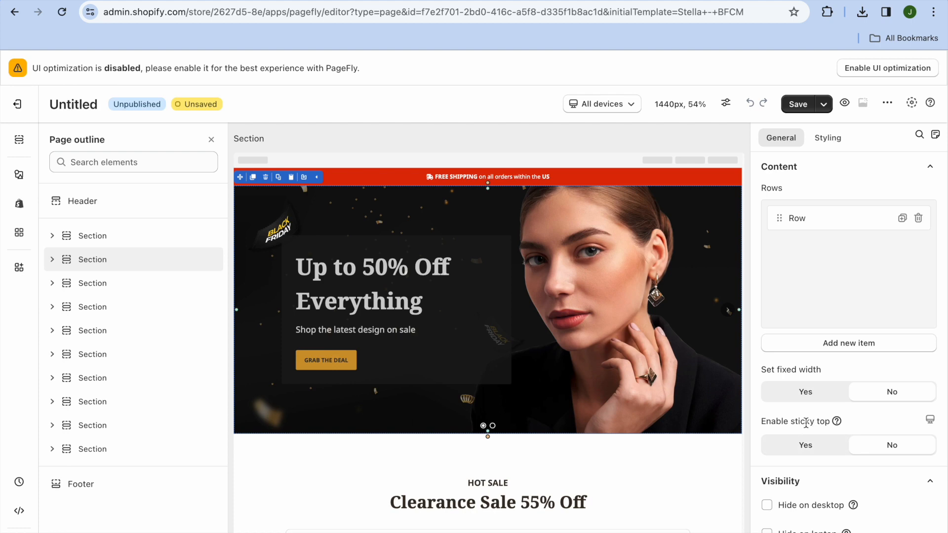
{"action": "left_click", "coordinate": [53, 260]}
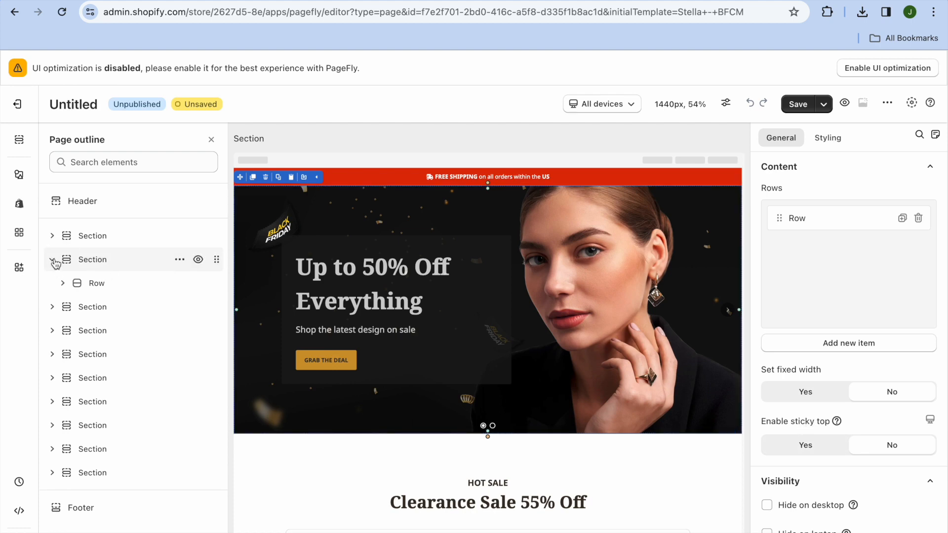
{"action": "left_click", "coordinate": [98, 284]}
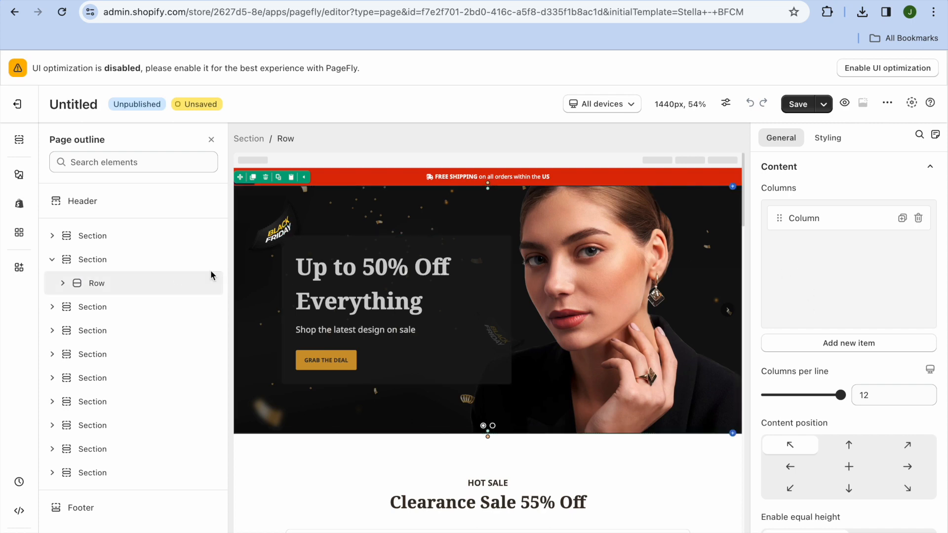
{"action": "left_click", "coordinate": [121, 238]}
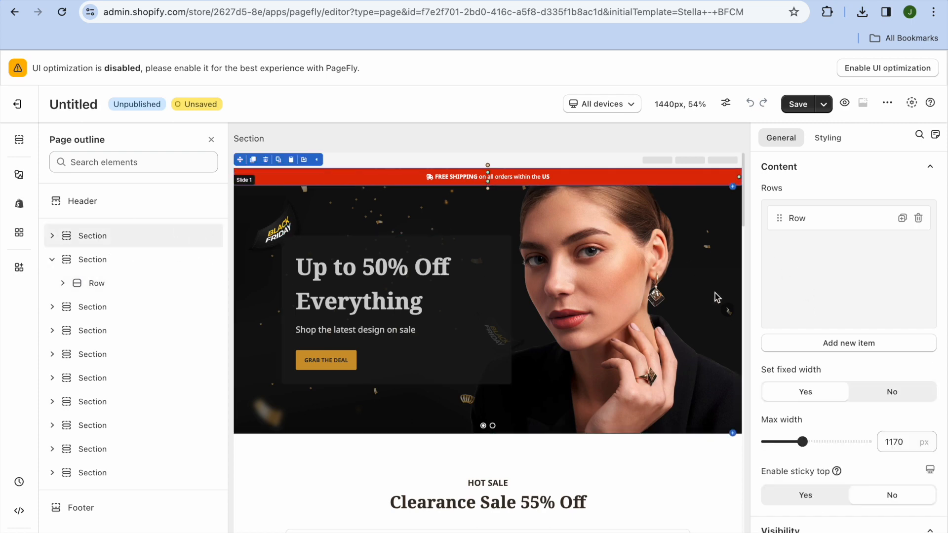
Select Slide 1 of the hero slideshow and go to its click action setting
{"action": "left_click", "coordinate": [624, 257]}
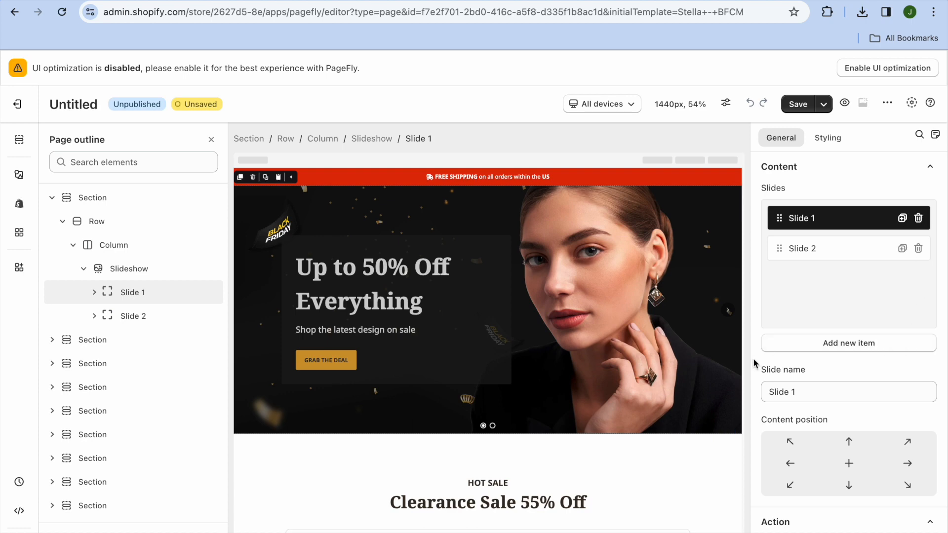
{"action": "scroll", "coordinate": [753, 360], "scroll_direction": "down", "scroll_amount": 1}
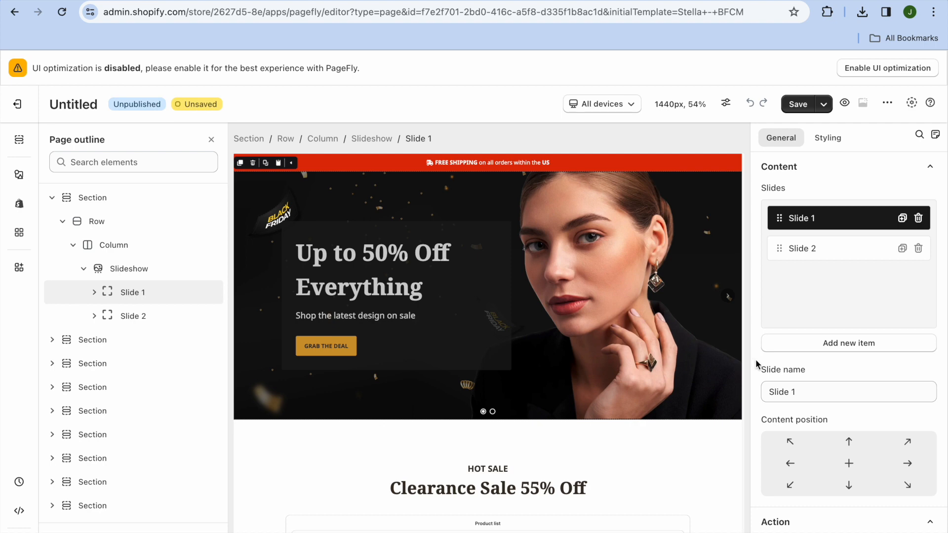
{"action": "scroll", "coordinate": [754, 360], "scroll_direction": "down", "scroll_amount": 2}
{"action": "scroll", "coordinate": [756, 359], "scroll_direction": "down", "scroll_amount": 4}
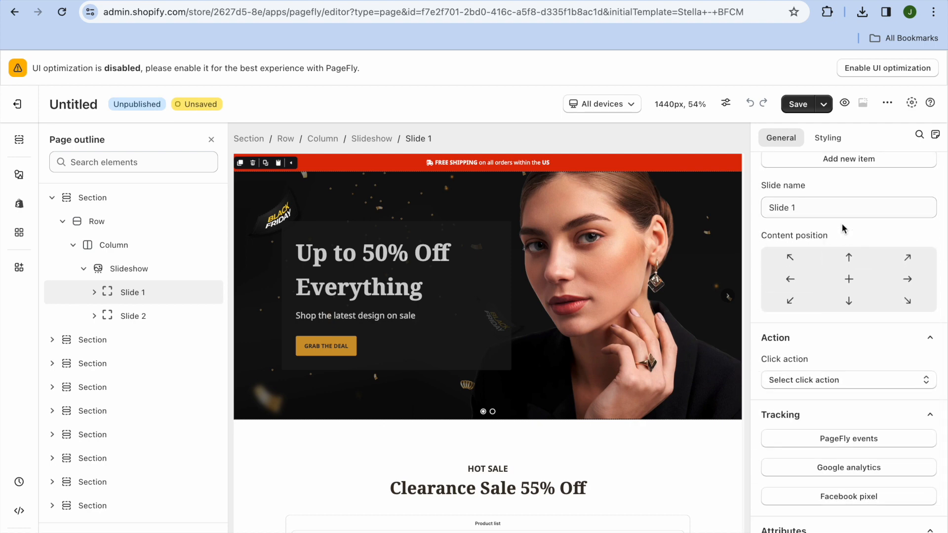
{"action": "left_click", "coordinate": [862, 385]}
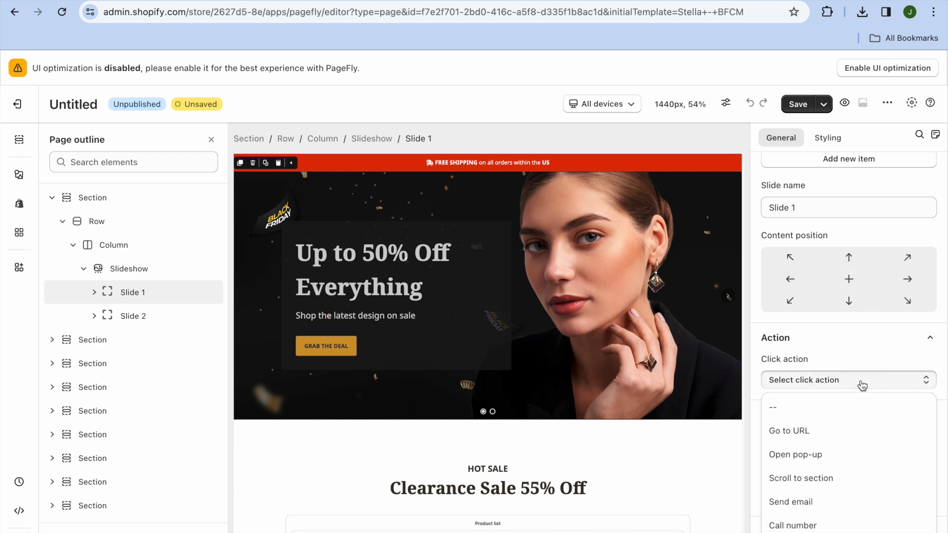
{"action": "left_click", "coordinate": [838, 439]}
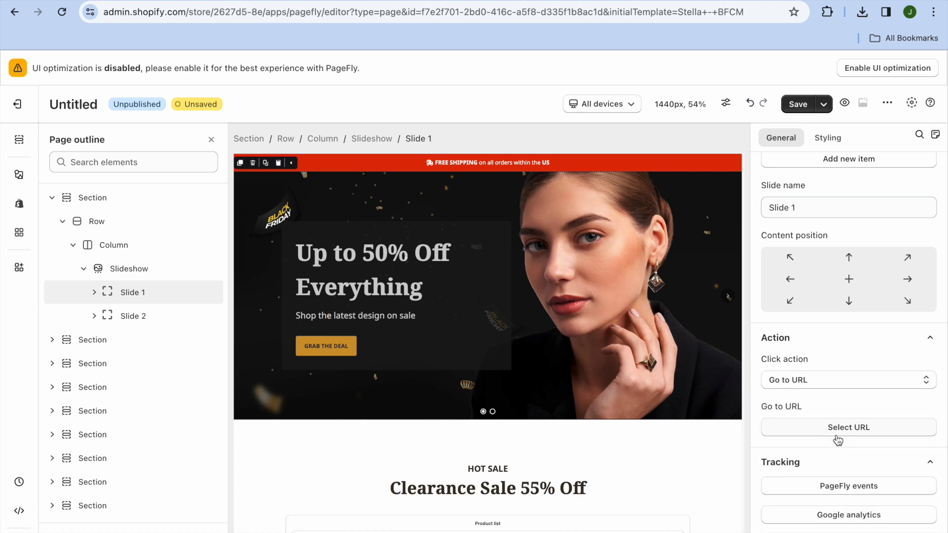
{"action": "left_click", "coordinate": [843, 389]}
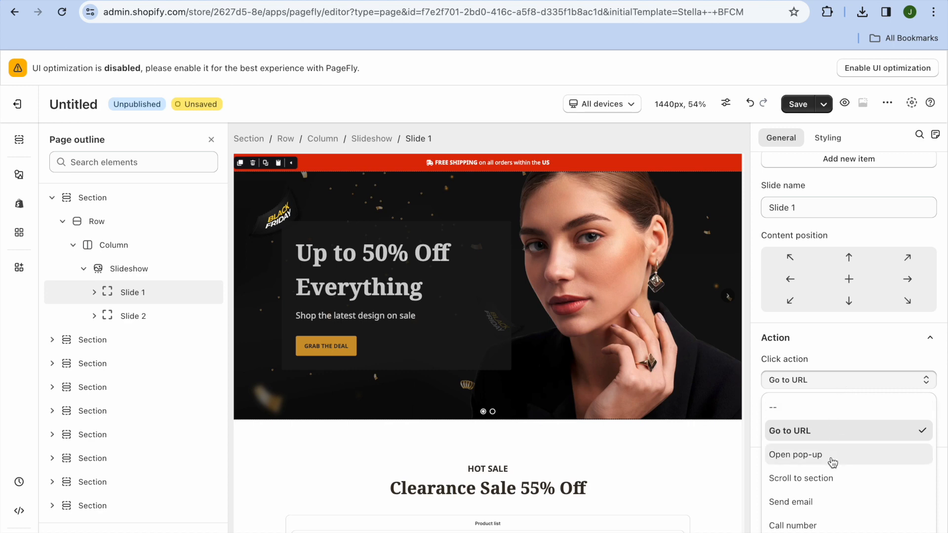
{"action": "left_click", "coordinate": [790, 410]}
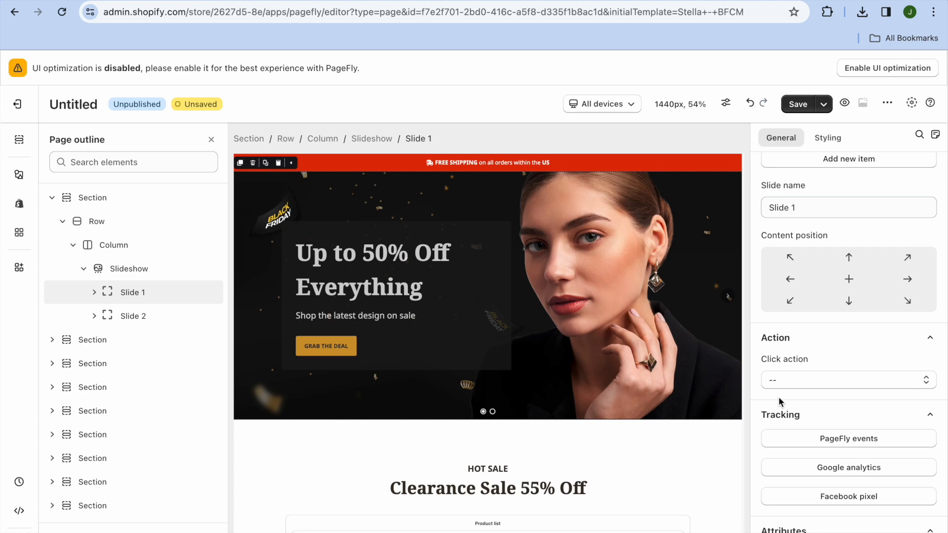
Set Slide 1's click action to Go to URL and link it to the 12V NEW Portable Car Vacuum Cleaner product
{"action": "left_click", "coordinate": [851, 386]}
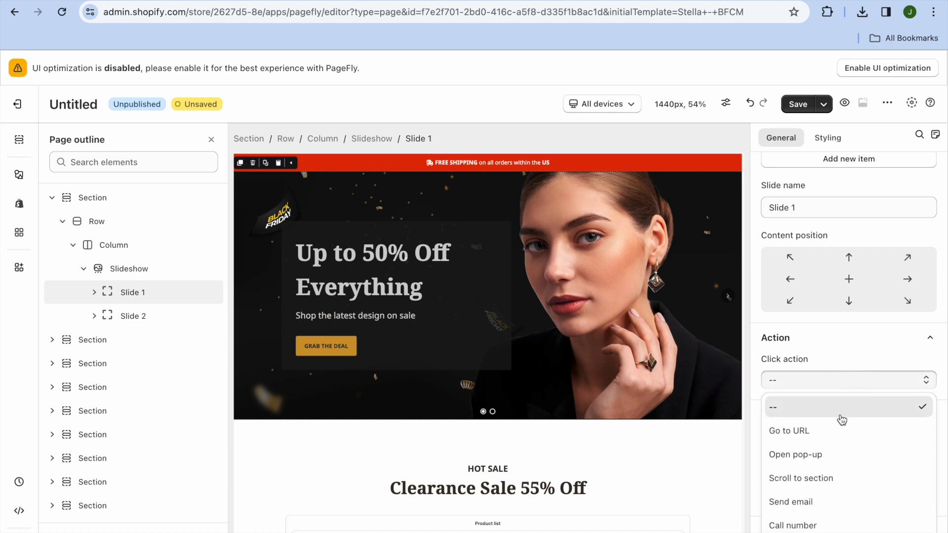
{"action": "left_click", "coordinate": [824, 435]}
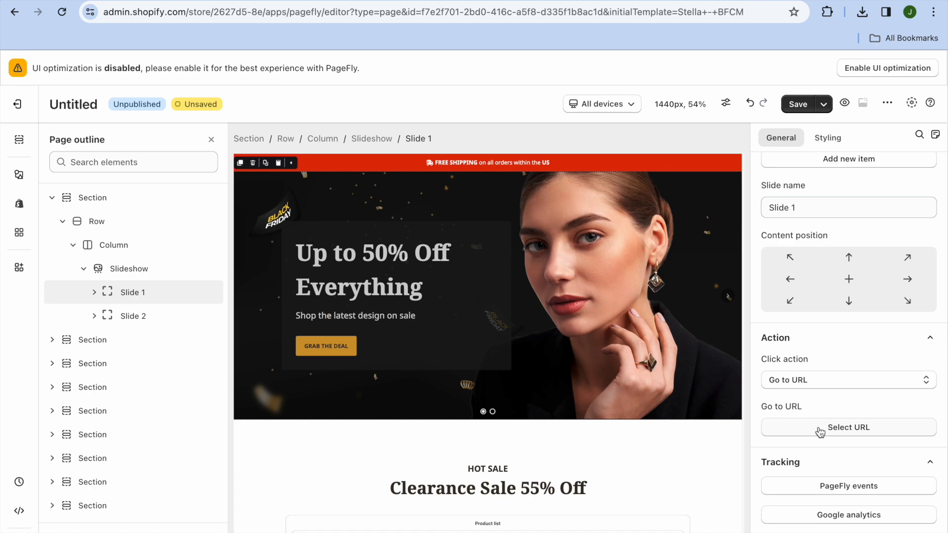
{"action": "left_click", "coordinate": [831, 429]}
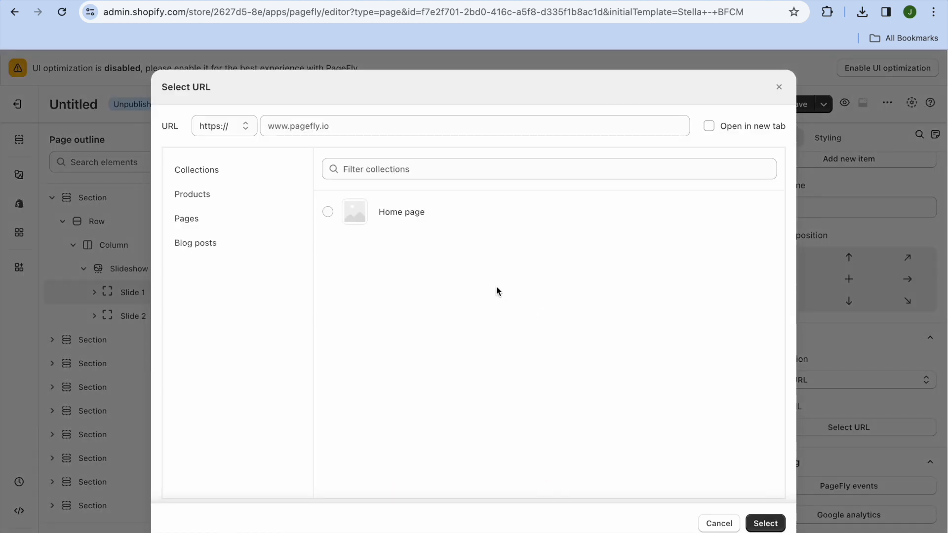
{"action": "left_click", "coordinate": [211, 198]}
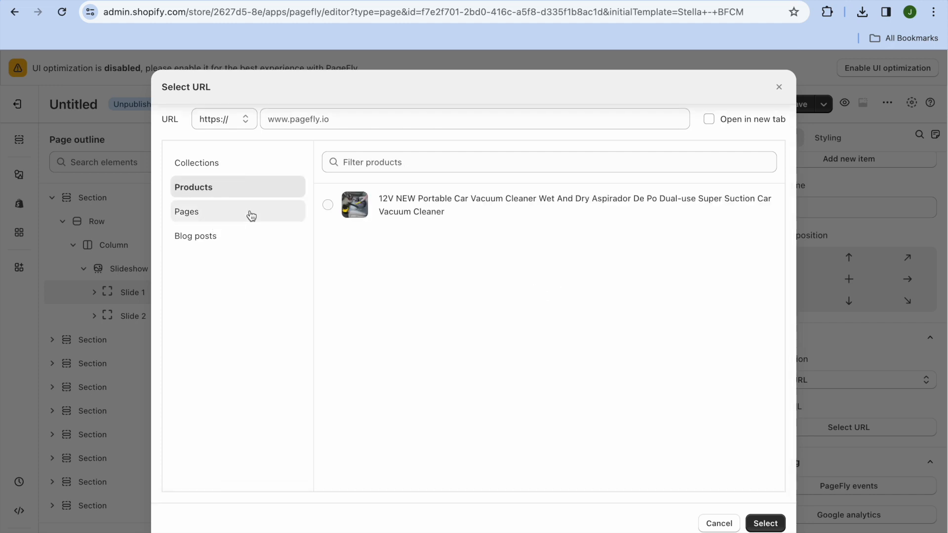
{"action": "left_click", "coordinate": [328, 204]}
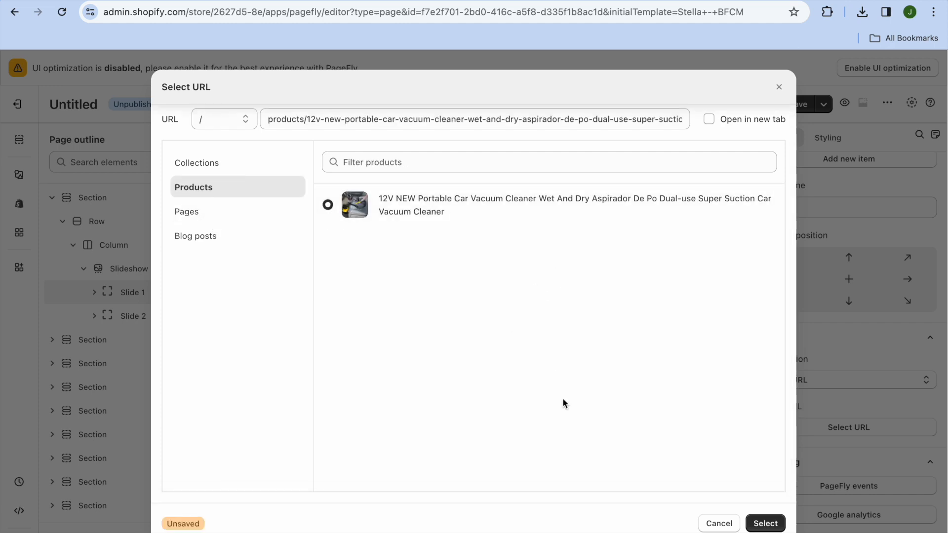
{"action": "left_click", "coordinate": [766, 523]}
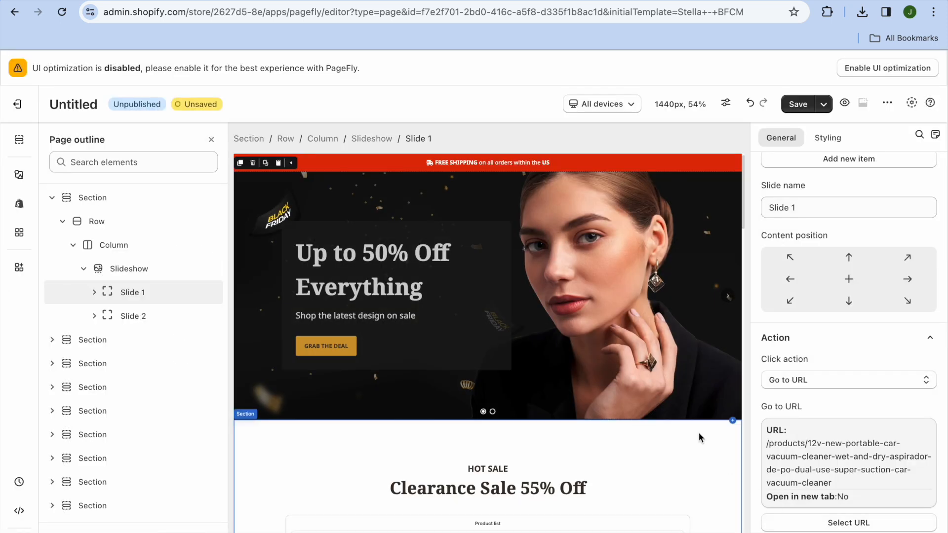
Change the hero slide's heading to "Up to 15% Off Everything"
{"action": "left_click", "coordinate": [422, 285]}
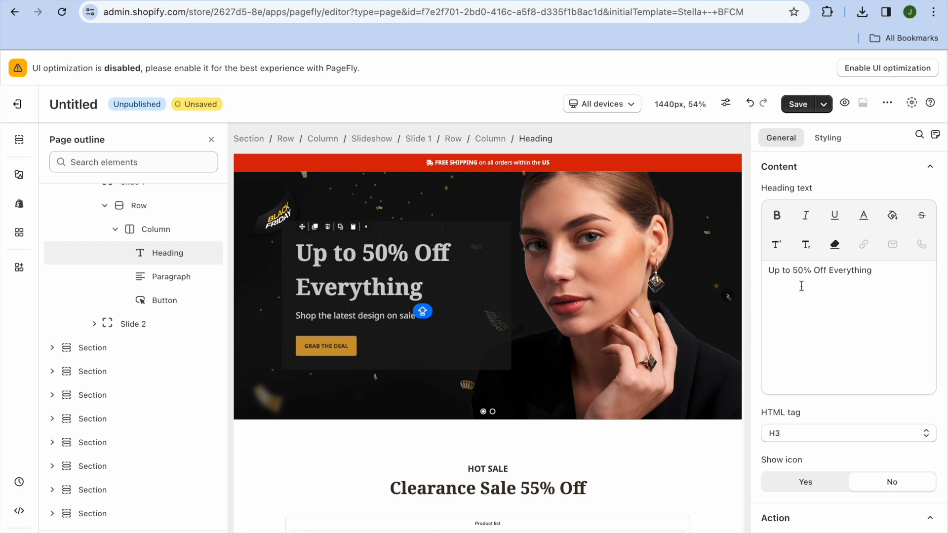
{"action": "left_click_drag", "start_coordinate": [804, 270], "coordinate": [793, 270]}
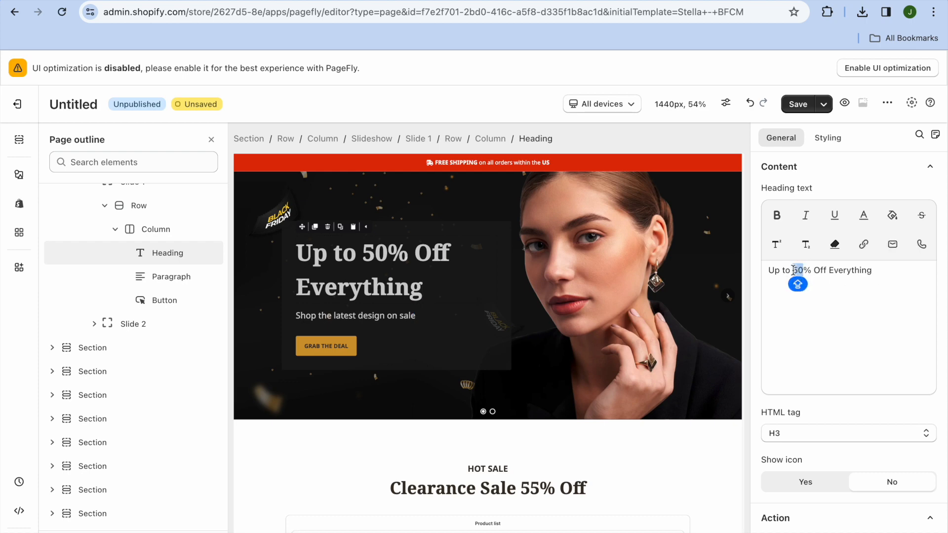
{"action": "key", "text": "BackSpace"}
{"action": "type", "text": "15"}
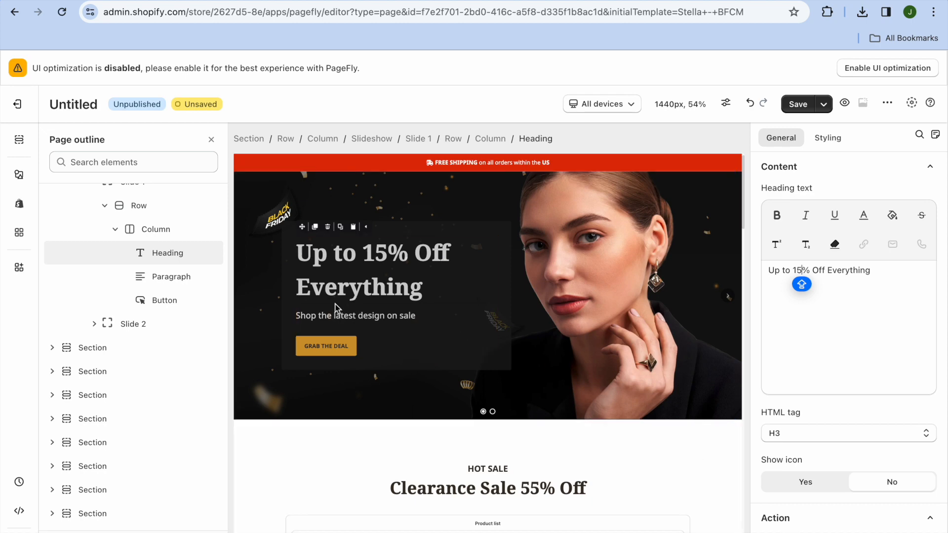
Select the hero slide's GRAB THE DEAL button and look over its text and content settings
{"action": "left_click", "coordinate": [325, 346]}
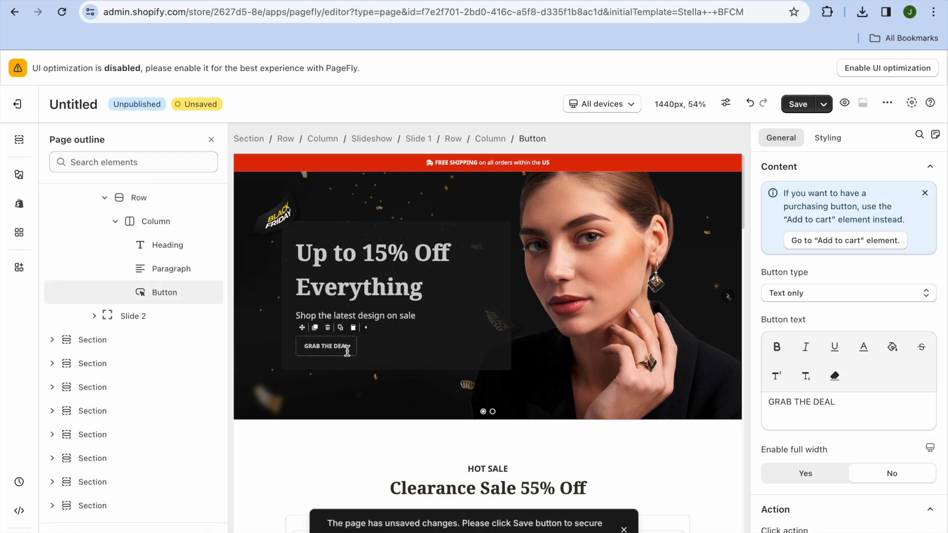
{"action": "left_click", "coordinate": [850, 408]}
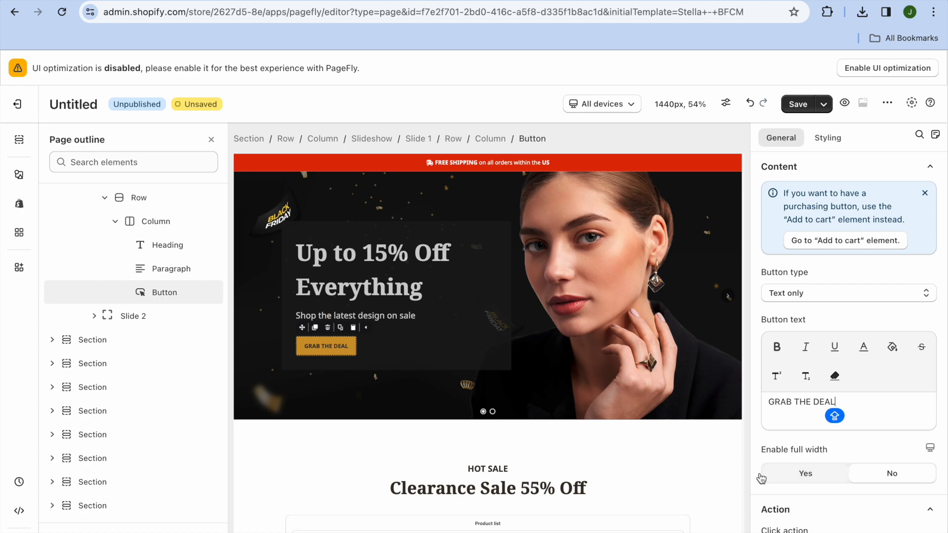
{"action": "left_click", "coordinate": [748, 453]}
{"action": "left_click", "coordinate": [749, 441]}
{"action": "left_click_drag", "start_coordinate": [745, 372], "coordinate": [746, 392]}
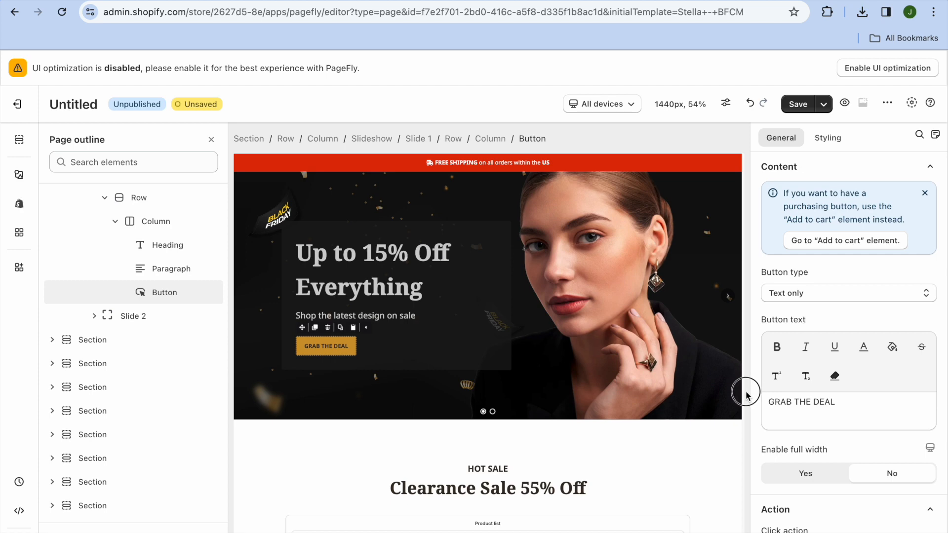
Change the title text of the Hot Sale section to "Clearance Sale 15% Off"
{"action": "left_click", "coordinate": [112, 343]}
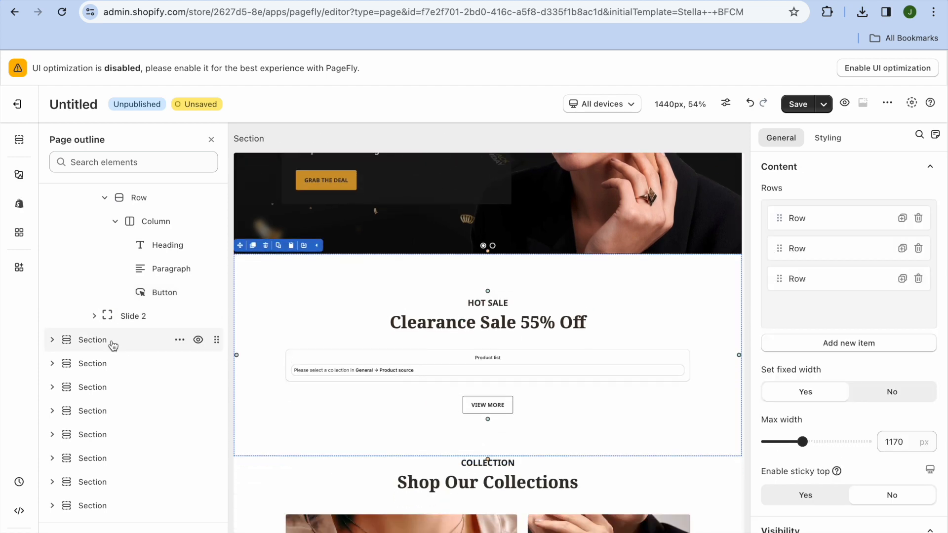
{"action": "left_click", "coordinate": [539, 320]}
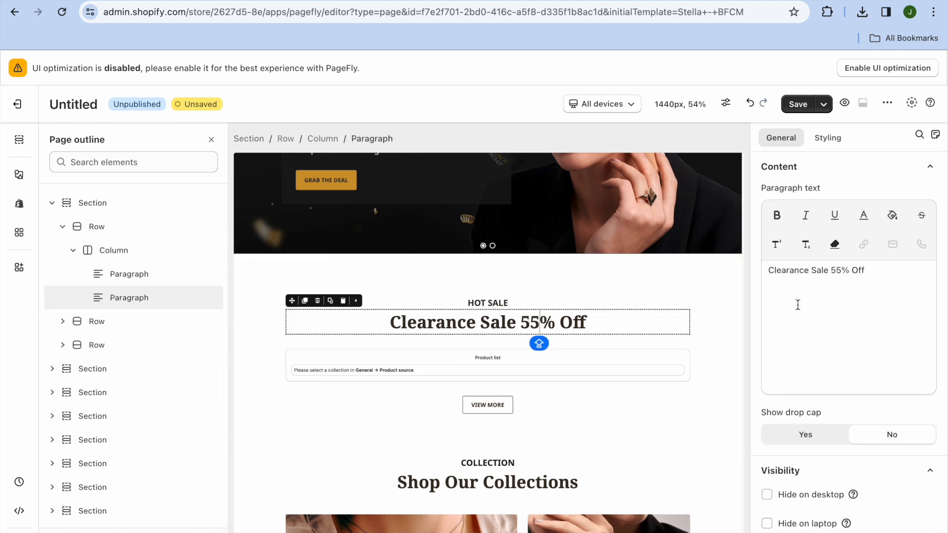
{"action": "left_click", "coordinate": [841, 272]}
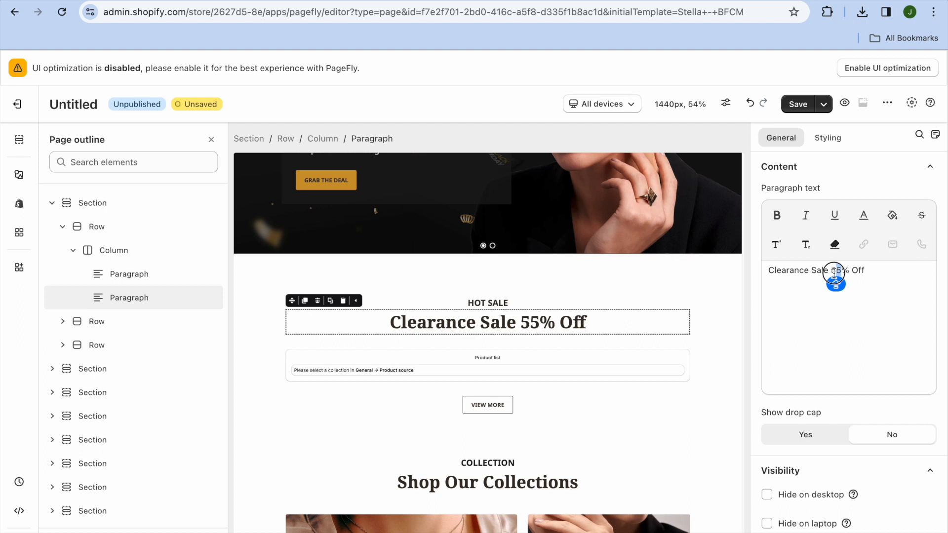
{"action": "left_click", "coordinate": [833, 272], "text": "shift"}
{"action": "type", "text": "15"}
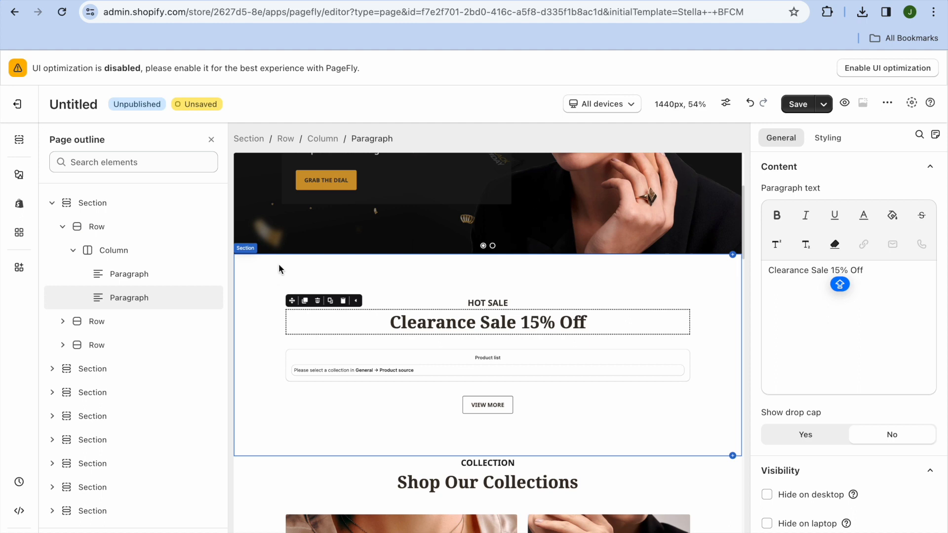
Add a Product add to cart button with a leading cart icon above HOT SALE and assign it the 12V NEW Portable Car Vacuum Cleaner
{"action": "left_click", "coordinate": [19, 205]}
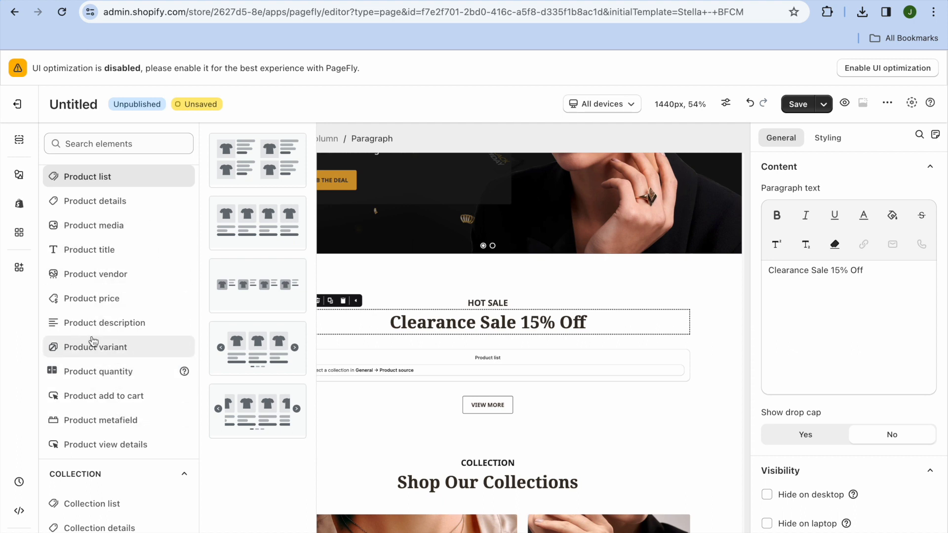
{"action": "left_click", "coordinate": [115, 405]}
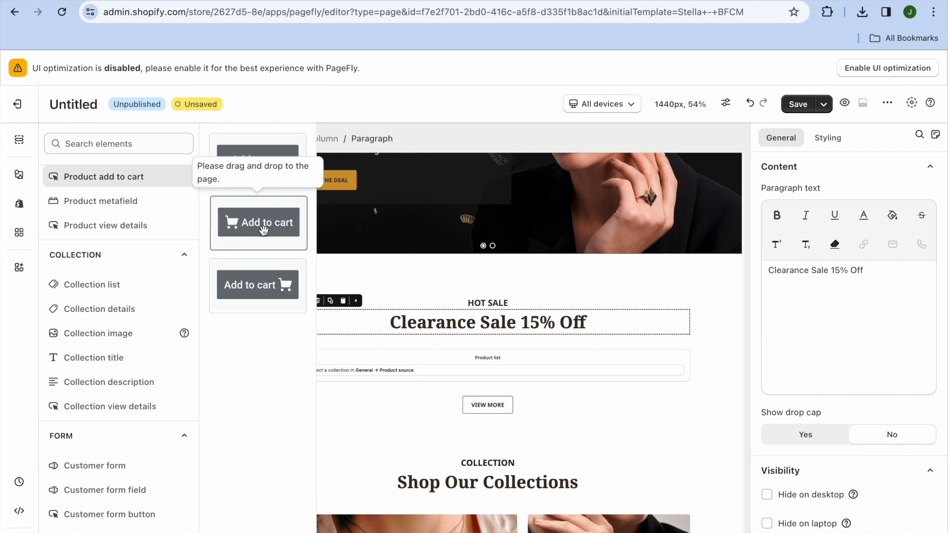
{"action": "left_click_drag", "start_coordinate": [264, 230], "coordinate": [414, 266]}
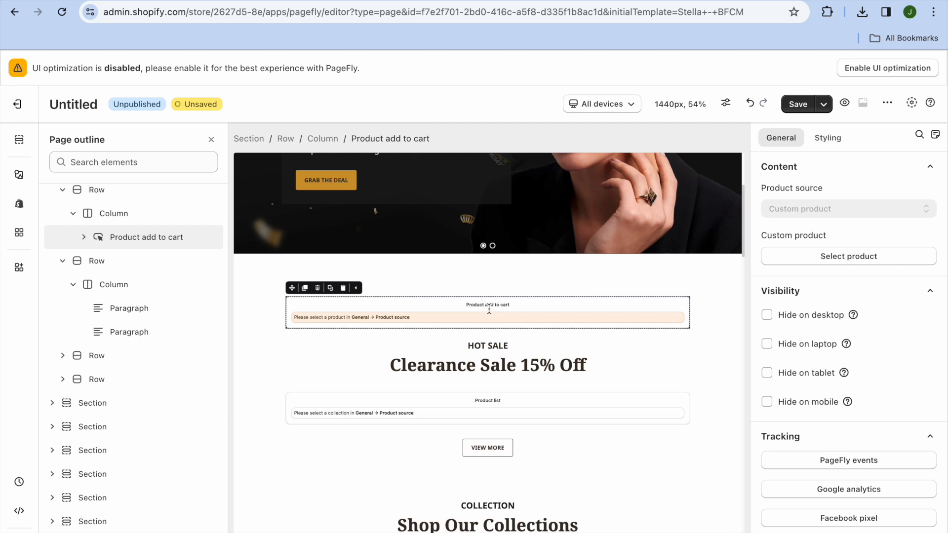
{"action": "left_click", "coordinate": [839, 257]}
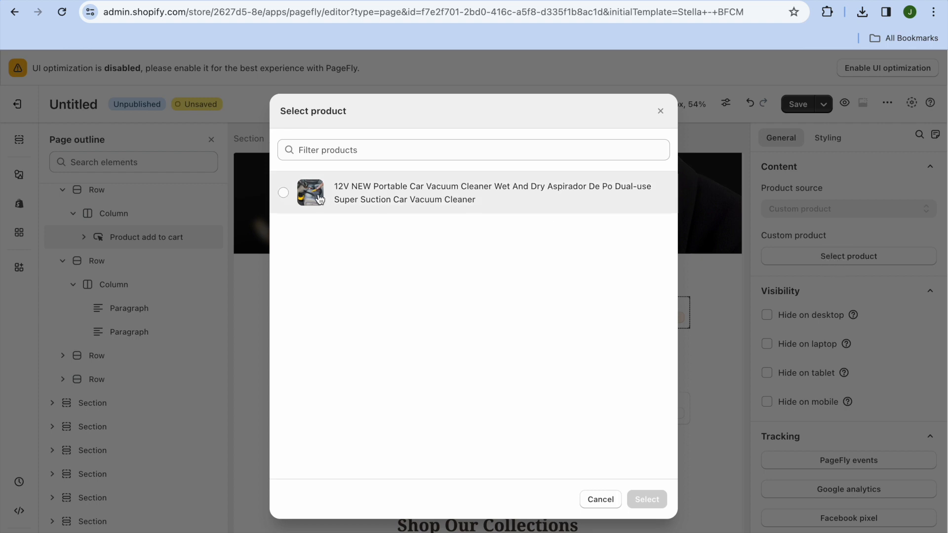
{"action": "left_click", "coordinate": [284, 193]}
{"action": "left_click", "coordinate": [660, 492]}
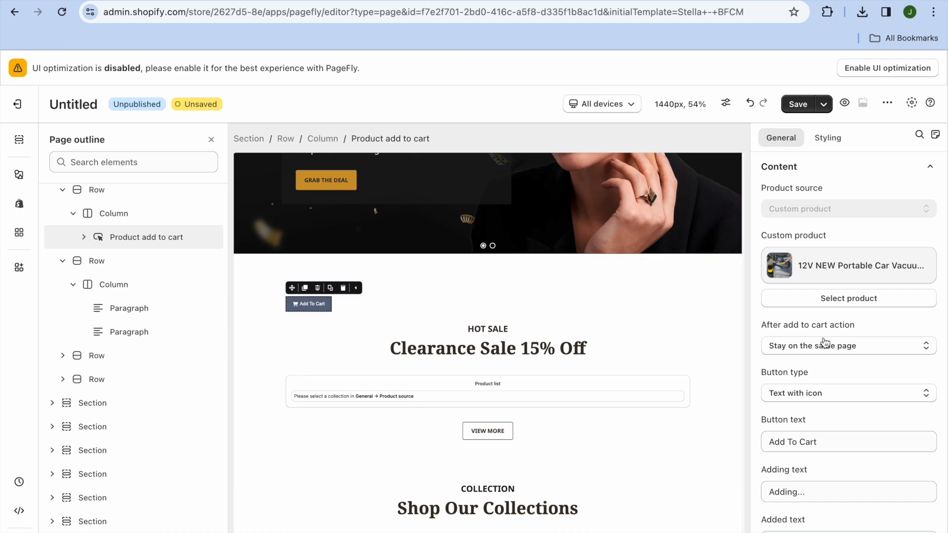
Review the available after-add-to-cart actions and button types for the Product add to cart button
{"action": "left_click", "coordinate": [848, 353]}
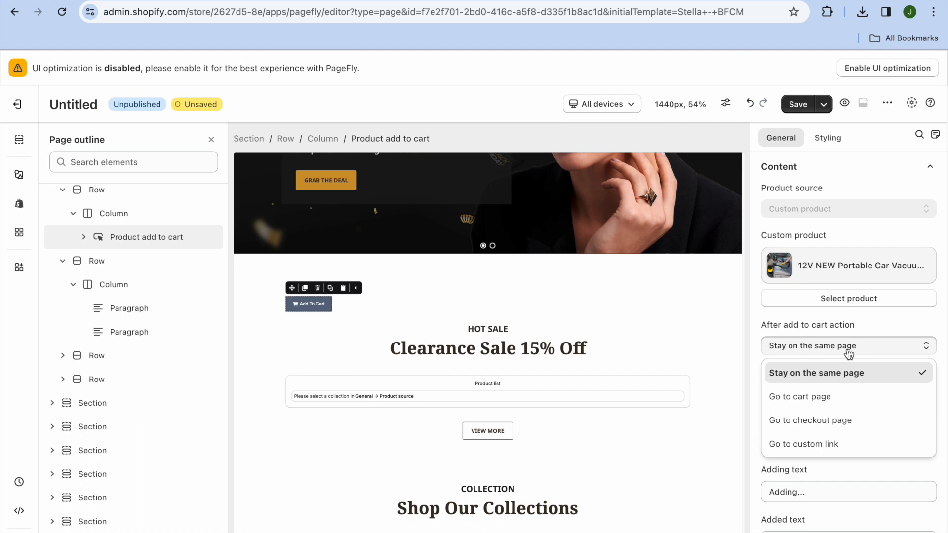
{"action": "left_click", "coordinate": [848, 354]}
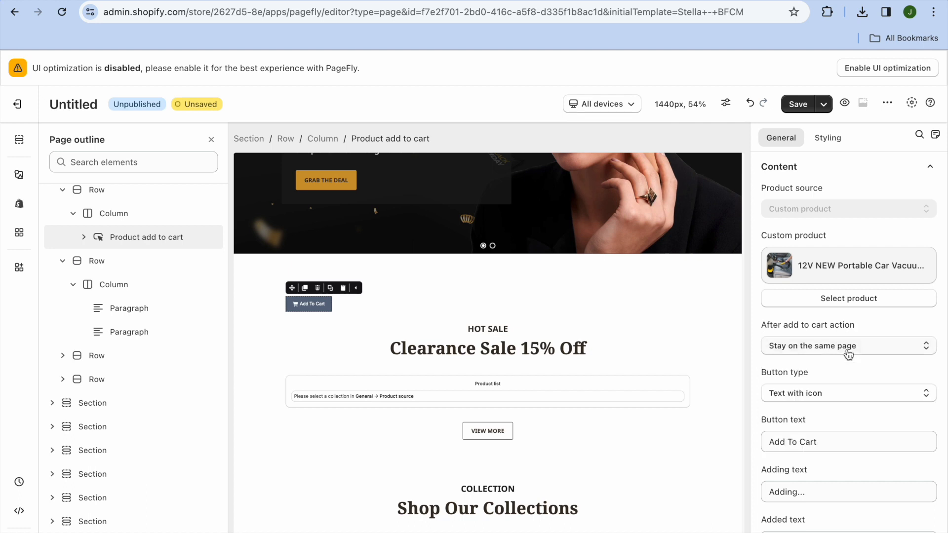
{"action": "left_click", "coordinate": [839, 401]}
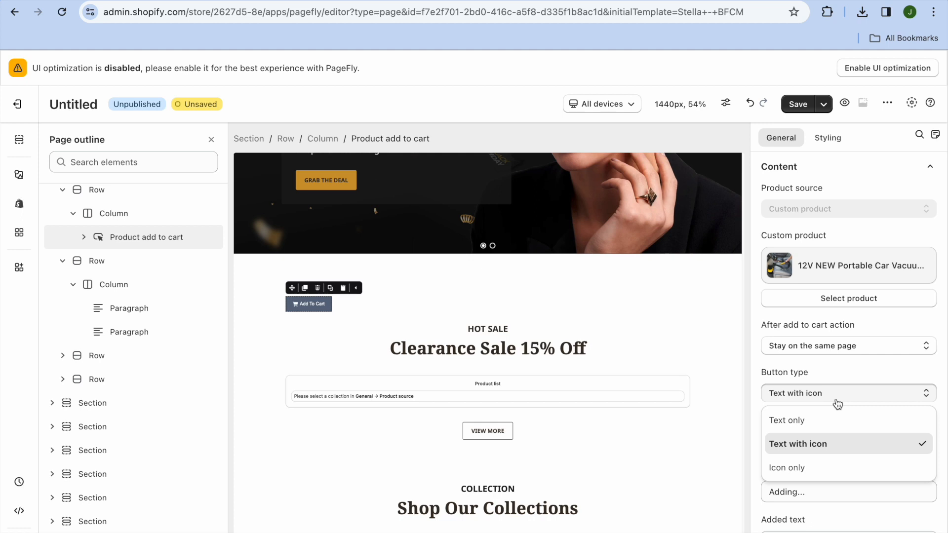
{"action": "left_click", "coordinate": [832, 393]}
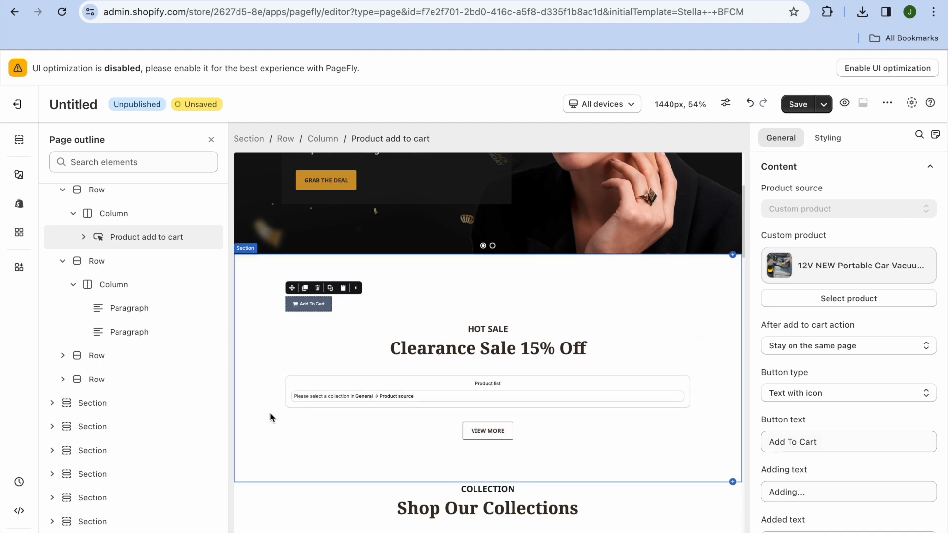
Select the NECKLACES column in the Shop Our Collections section and browse the third-party elements and the Layout element presets
{"action": "left_click", "coordinate": [136, 409]}
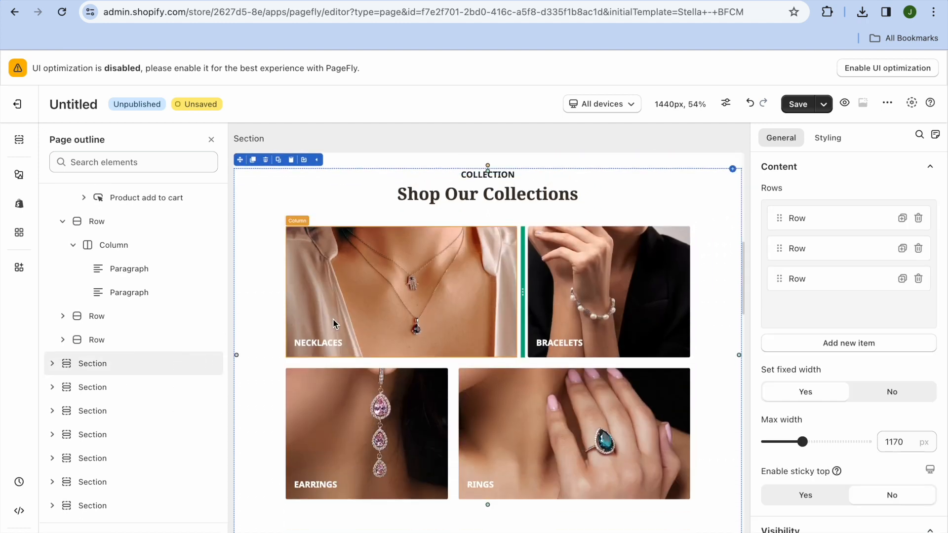
{"action": "left_click", "coordinate": [364, 298]}
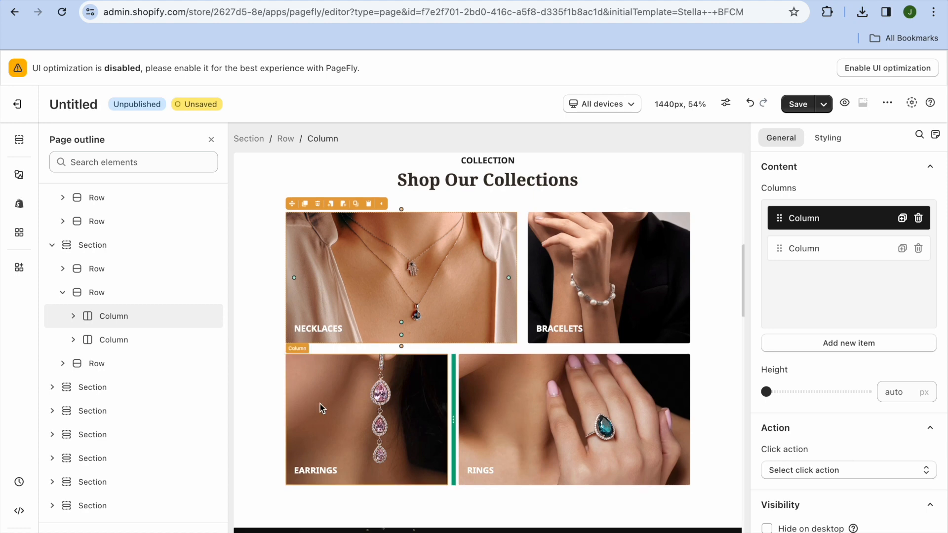
{"action": "left_click", "coordinate": [22, 239]}
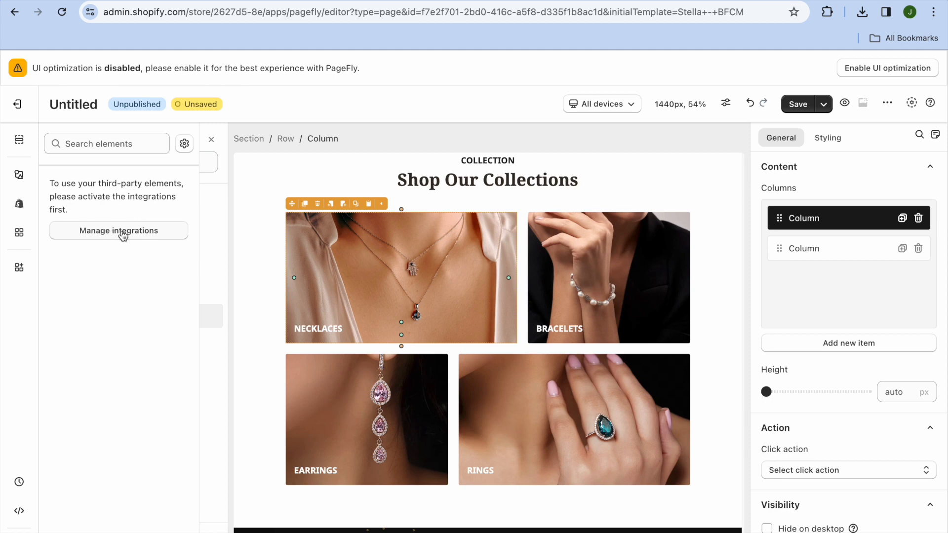
{"action": "left_click", "coordinate": [117, 144]}
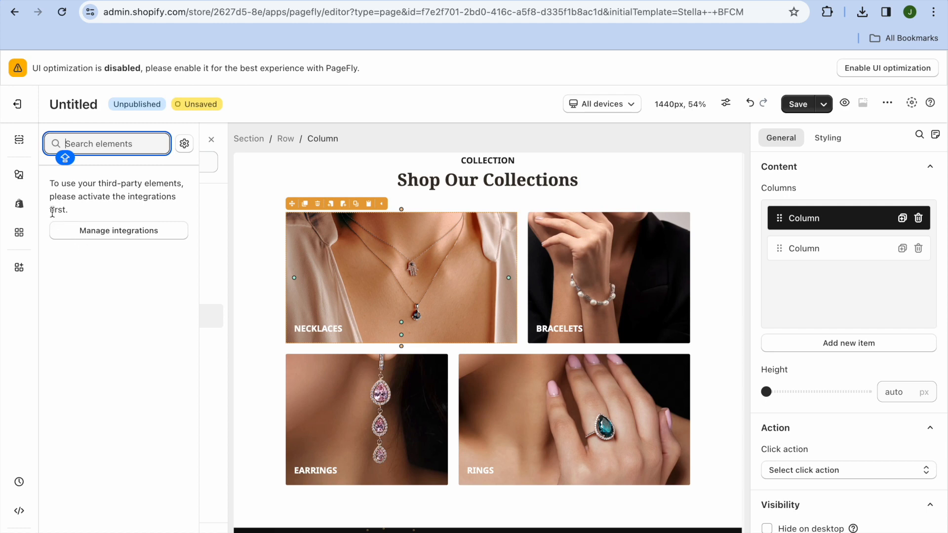
{"action": "left_click", "coordinate": [21, 177]}
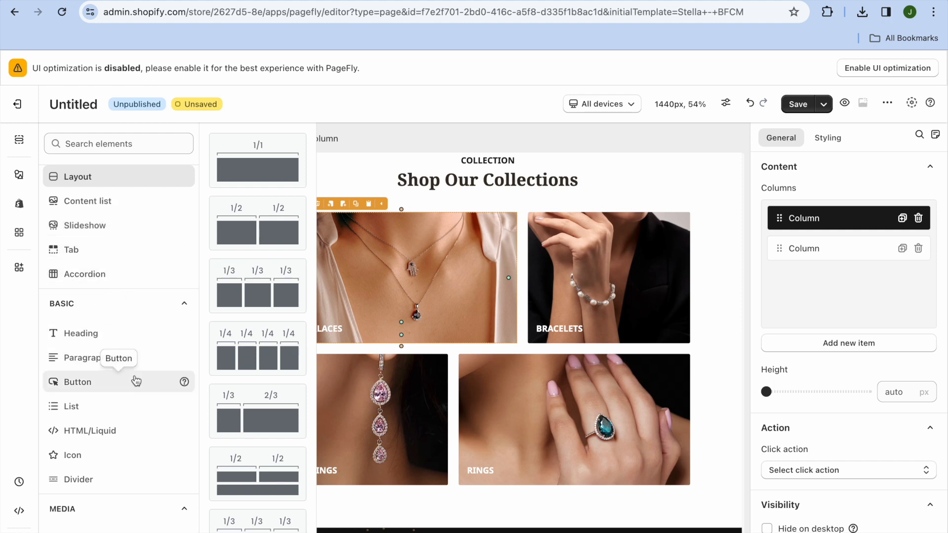
{"action": "key", "text": "Escape"}
{"action": "left_click_drag", "start_coordinate": [204, 286], "coordinate": [198, 330]}
{"action": "left_click", "coordinate": [201, 348]}
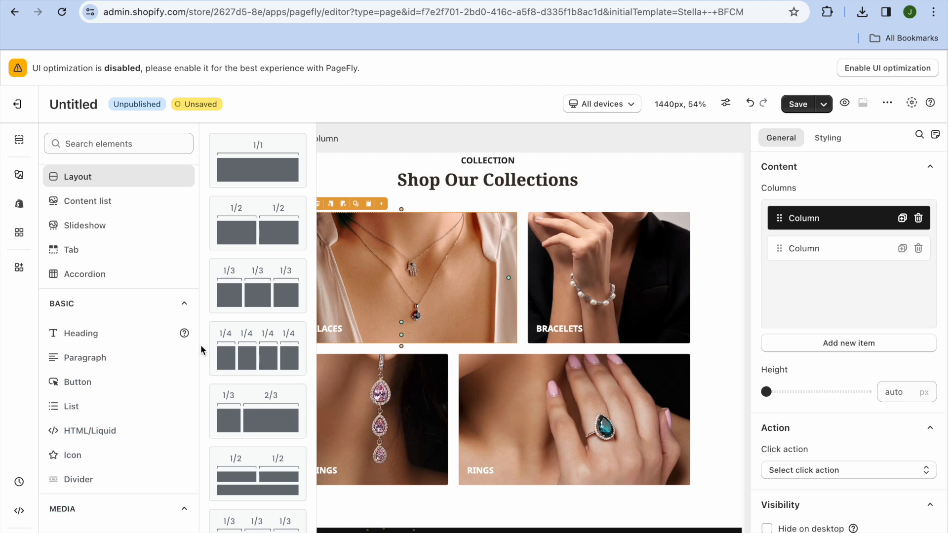
{"action": "scroll", "coordinate": [201, 350], "scroll_direction": "down", "scroll_amount": 2}
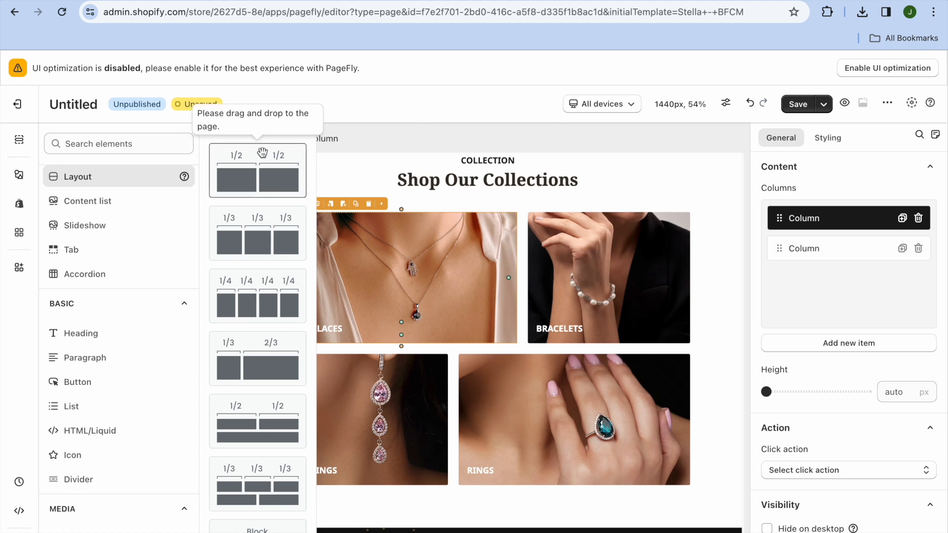
Preview the page on the storefront and return to the page editor
{"action": "left_click", "coordinate": [845, 103]}
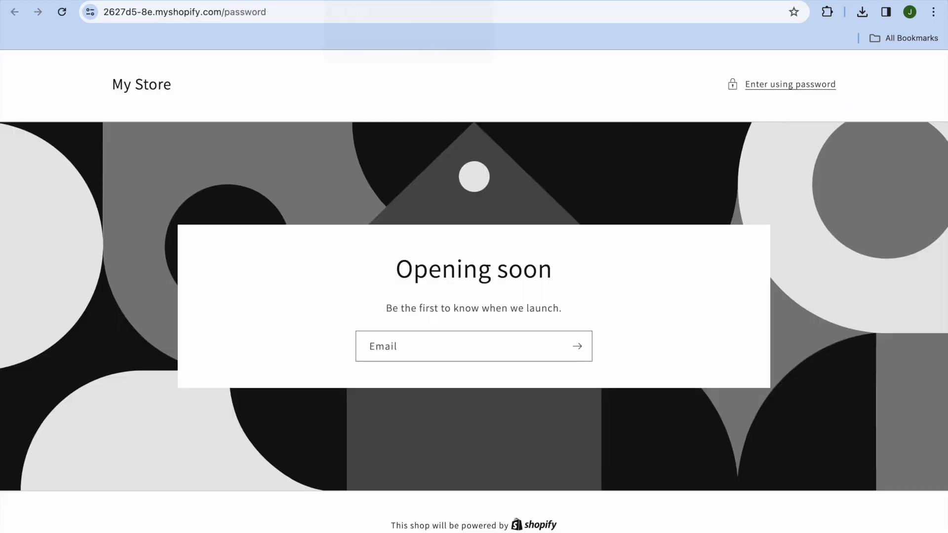
{"action": "left_click", "coordinate": [463, 1]}
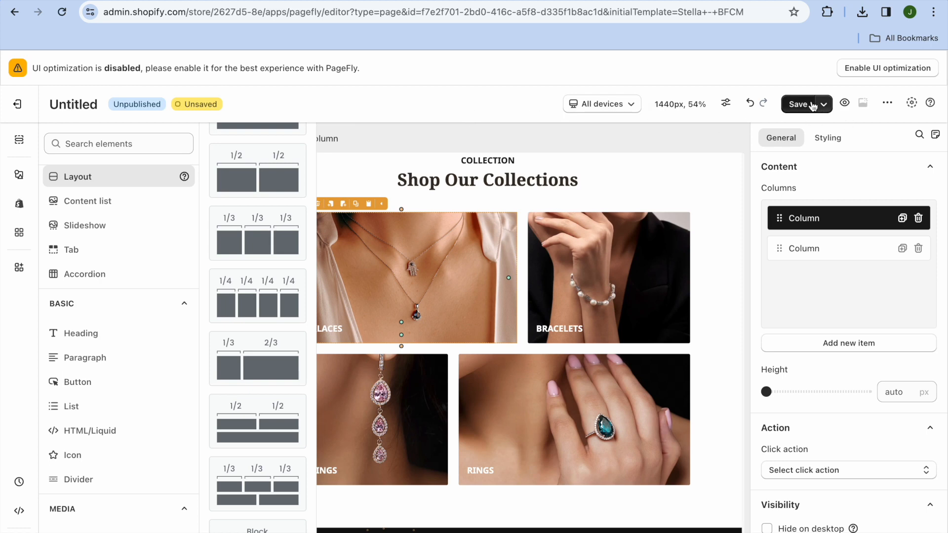
Save the page with the title LANDING PAGE and enable autosave
{"action": "left_click", "coordinate": [807, 108]}
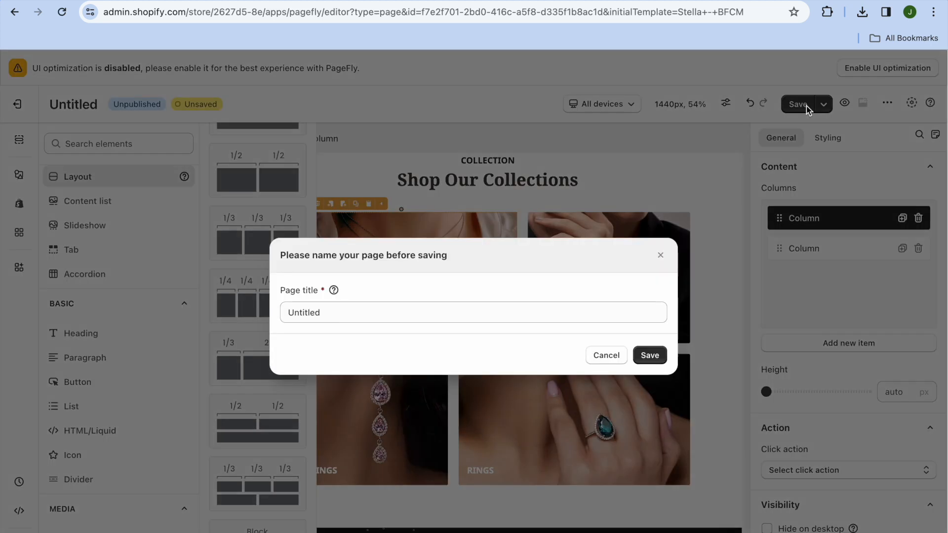
{"action": "left_click", "coordinate": [381, 312]}
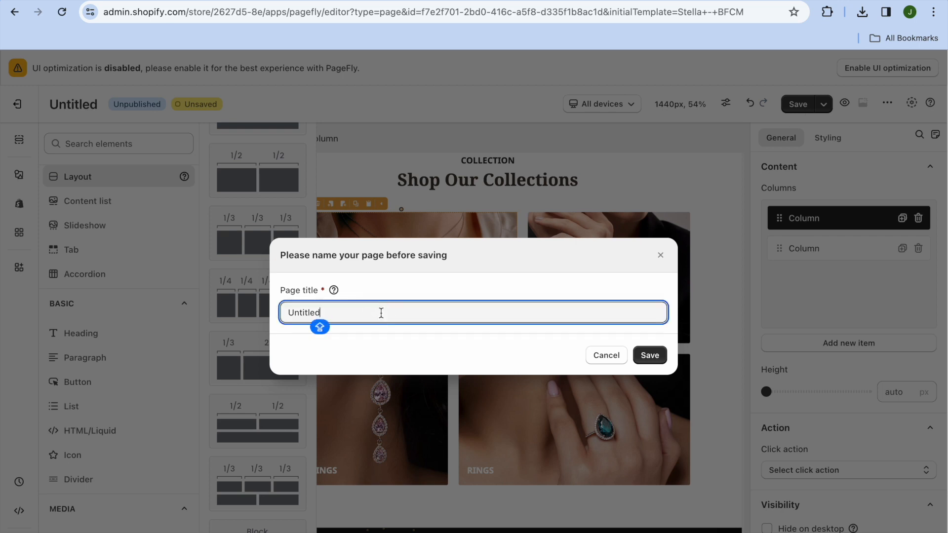
{"action": "left_click_drag", "start_coordinate": [381, 312], "coordinate": [259, 311]}
{"action": "key", "text": "Caps_Lock"}
{"action": "type", "text": "LANDING PAGE"}
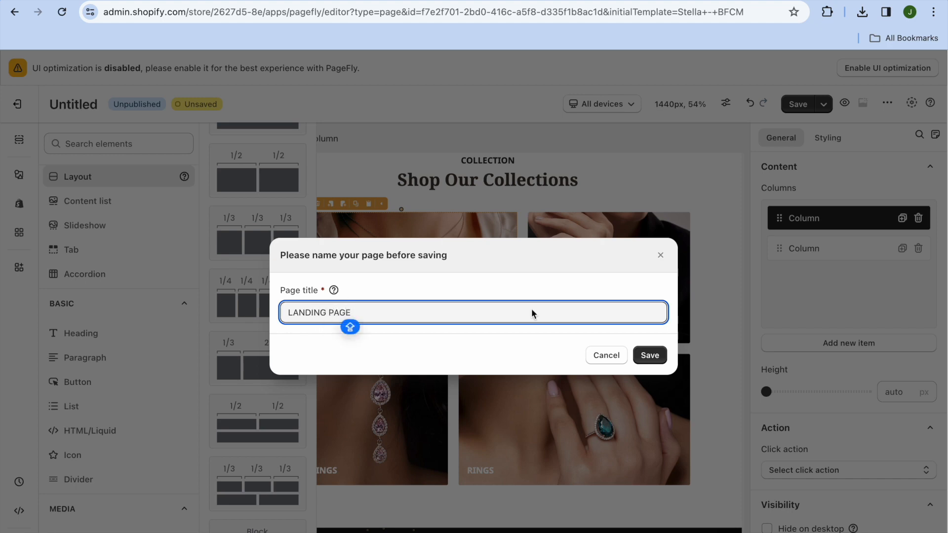
{"action": "left_click", "coordinate": [650, 351]}
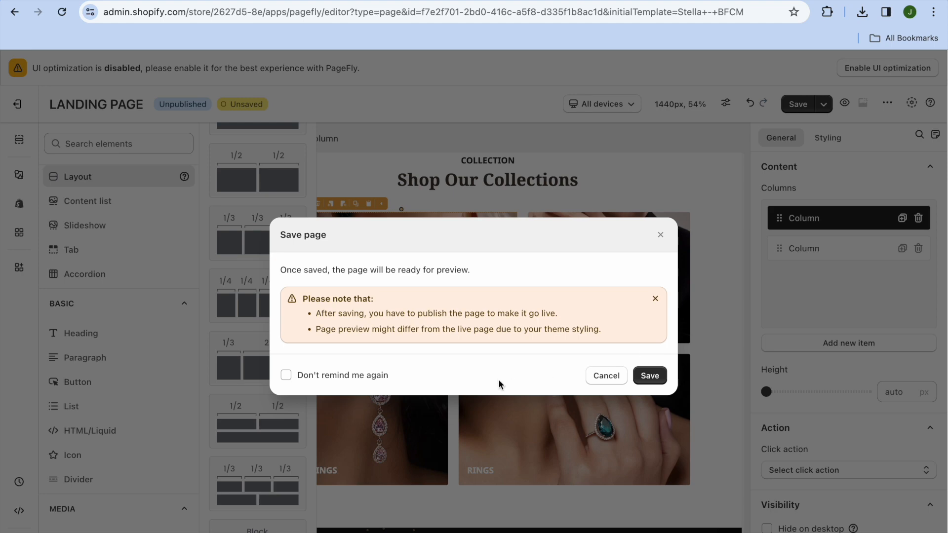
{"action": "left_click", "coordinate": [649, 376]}
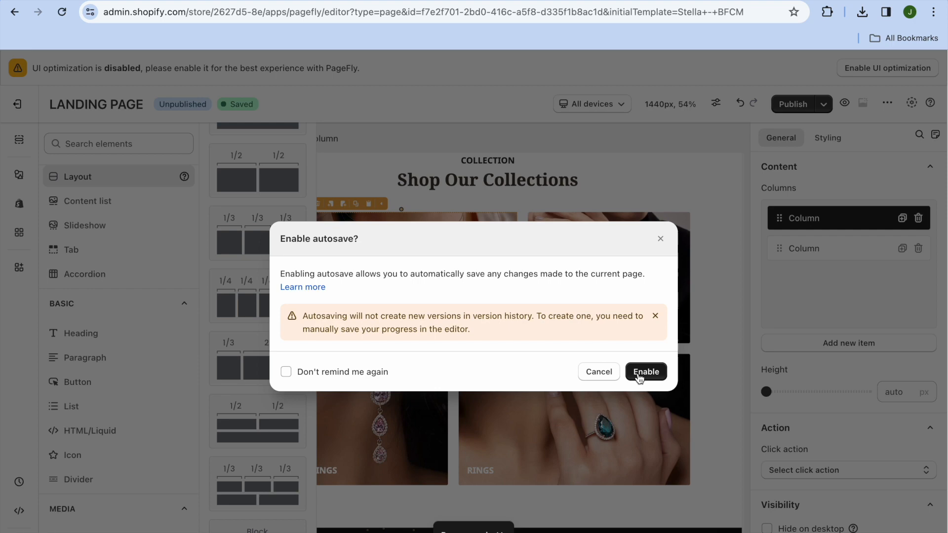
{"action": "left_click", "coordinate": [639, 375]}
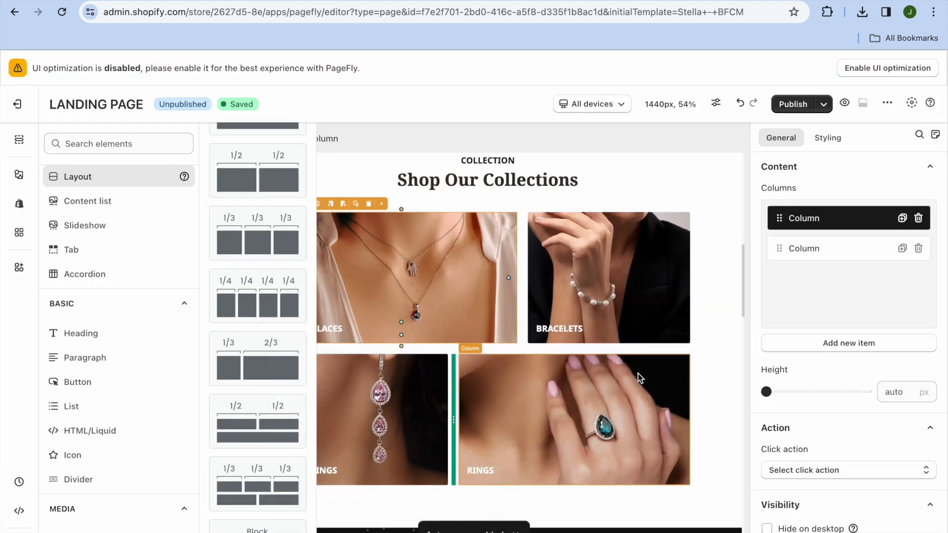
Publish the page under the URL /pages/landing-page, using the free publishable slot
{"action": "left_click", "coordinate": [795, 103]}
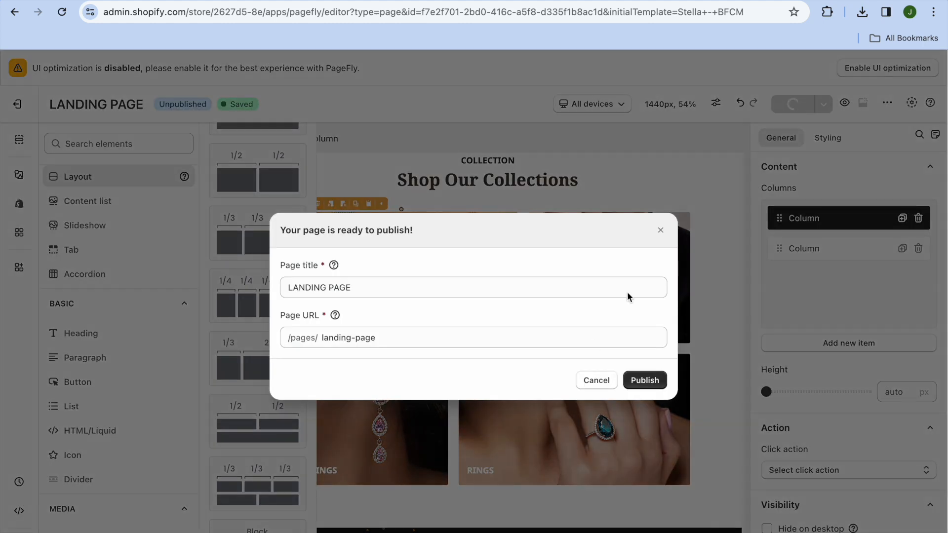
{"action": "left_click", "coordinate": [644, 379]}
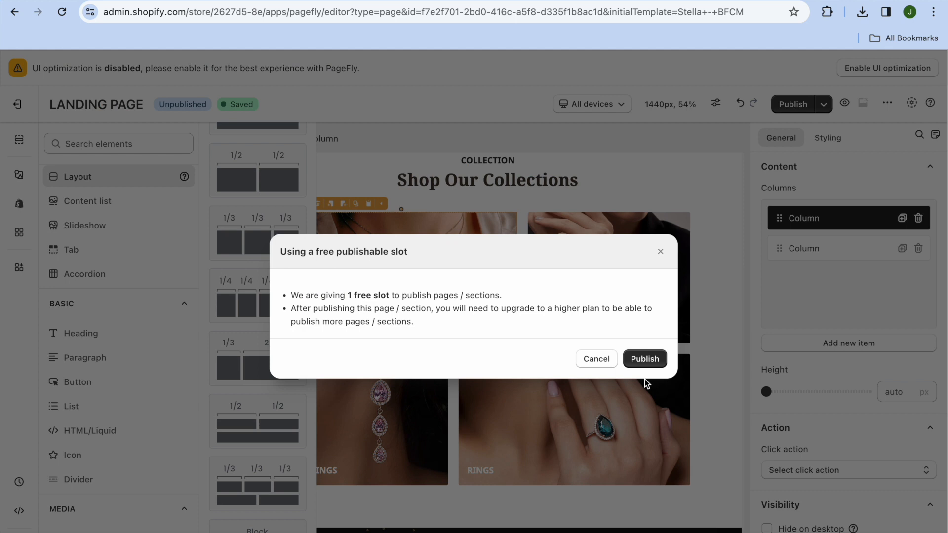
{"action": "left_click", "coordinate": [646, 358]}
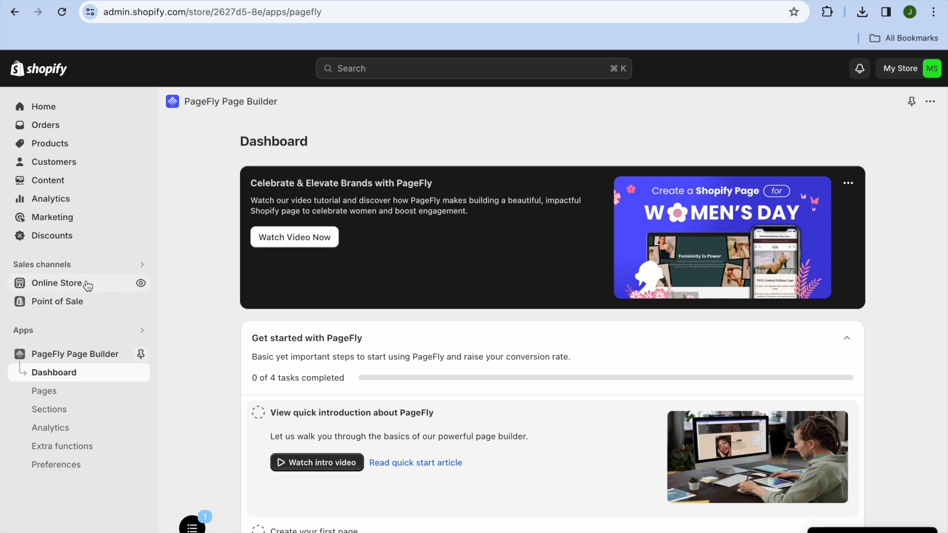
Open the Online Store's list of pages in Shopify and make LANDING PAGE visible
{"action": "left_click", "coordinate": [86, 285]}
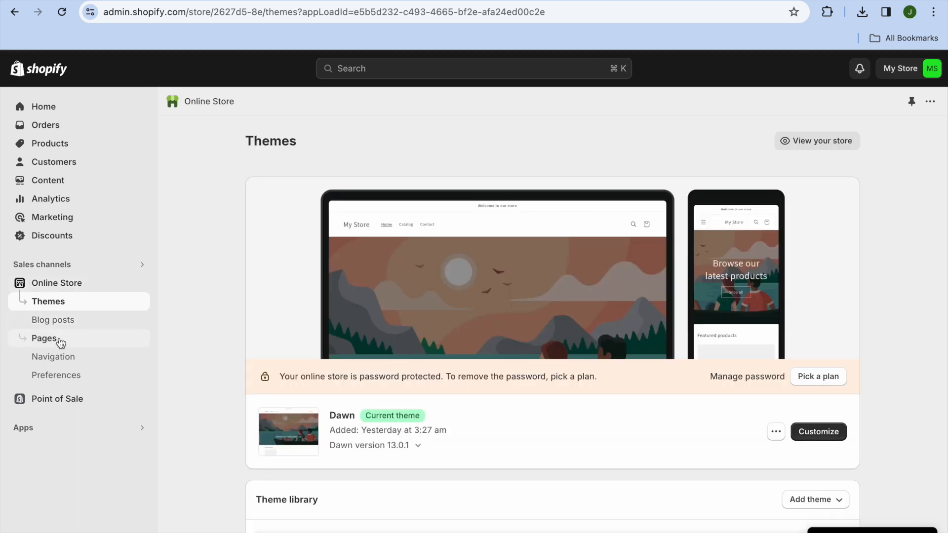
{"action": "left_click", "coordinate": [60, 340]}
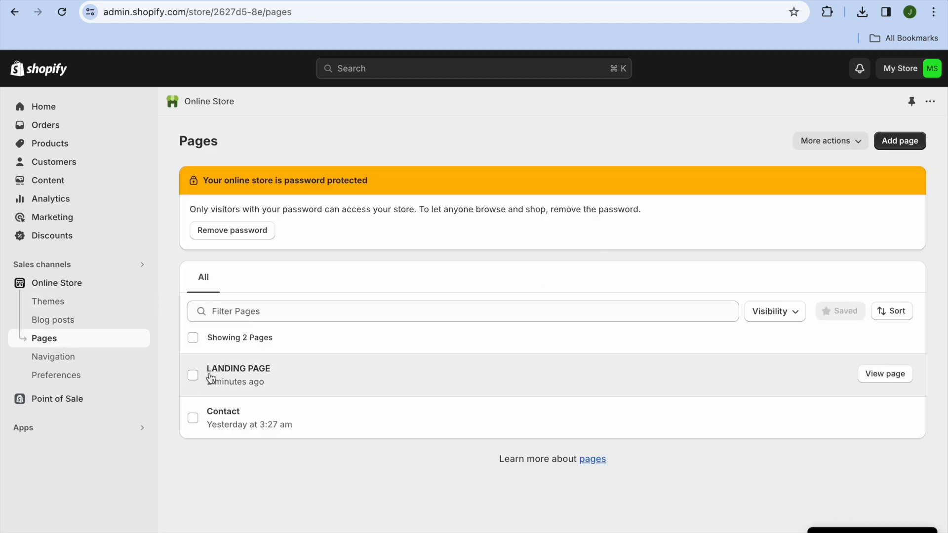
{"action": "left_click", "coordinate": [193, 376]}
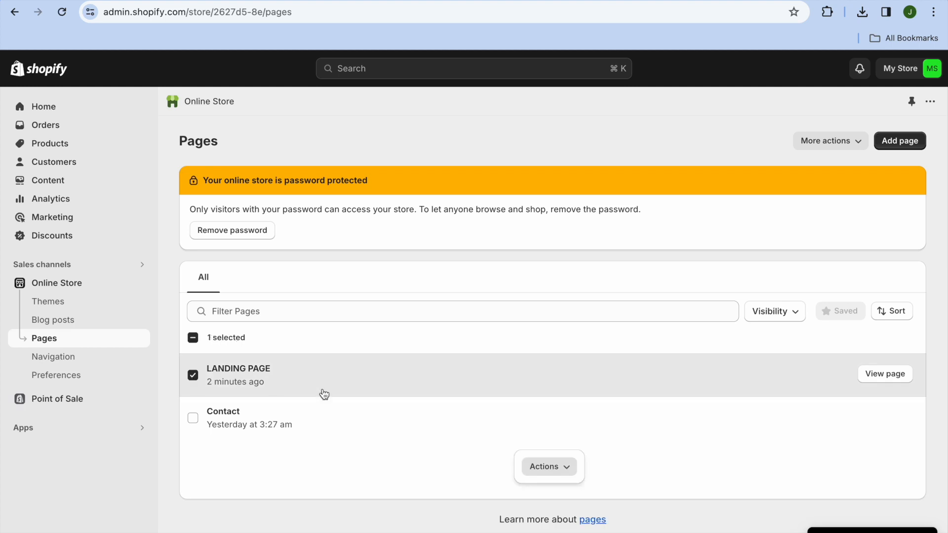
{"action": "left_click", "coordinate": [566, 472]}
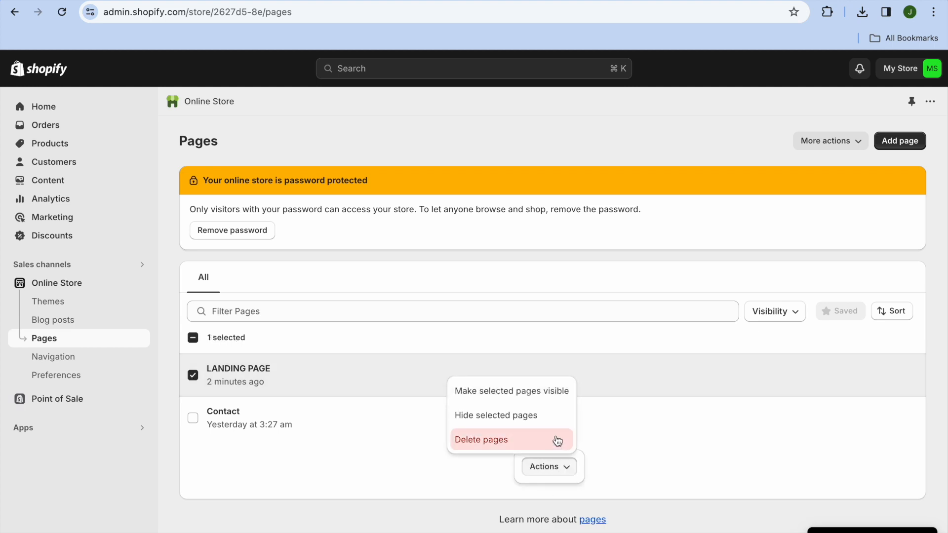
{"action": "left_click", "coordinate": [553, 402]}
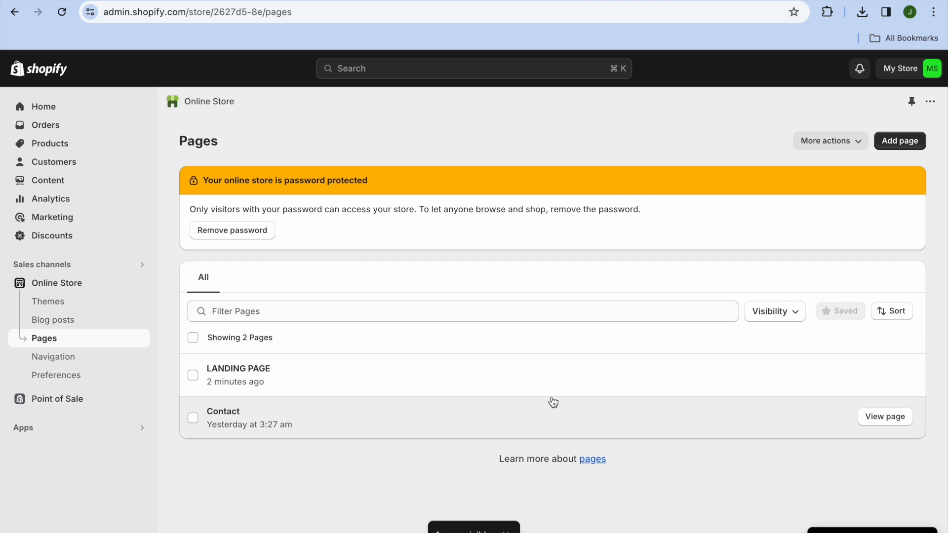
View LANDING PAGE on the storefront and look through its hero, Hot Sale and collections sections
{"action": "left_click", "coordinate": [888, 376]}
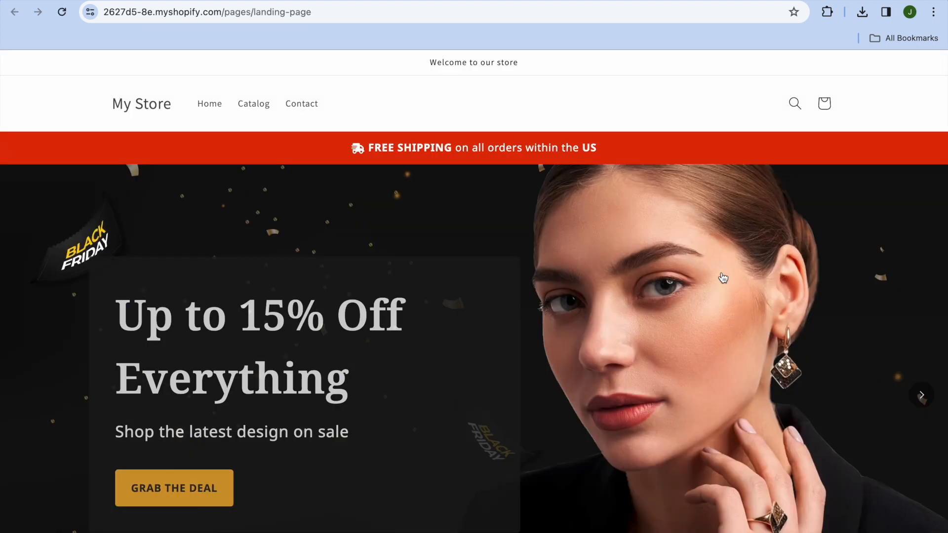
{"action": "scroll", "coordinate": [722, 277], "scroll_direction": "down", "scroll_amount": 8}
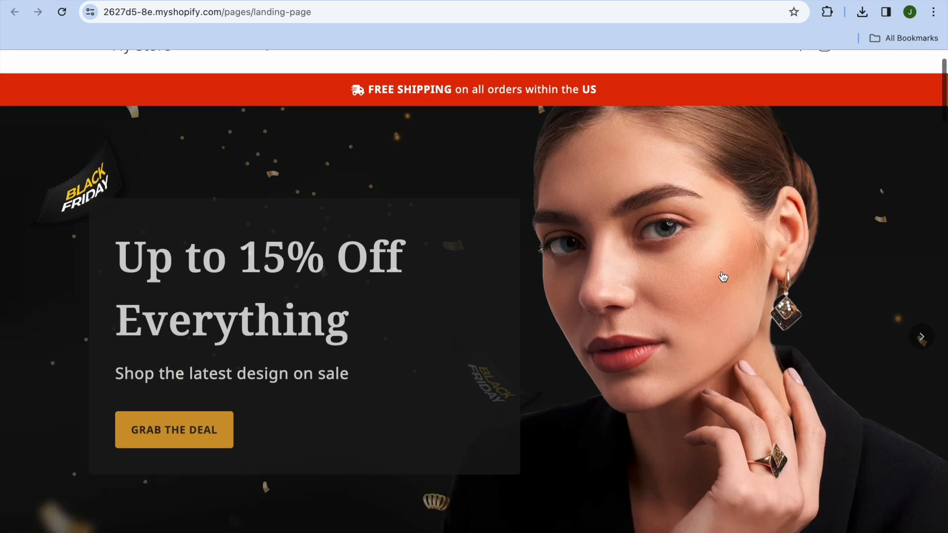
{"action": "scroll", "coordinate": [721, 275], "scroll_direction": "down", "scroll_amount": 13}
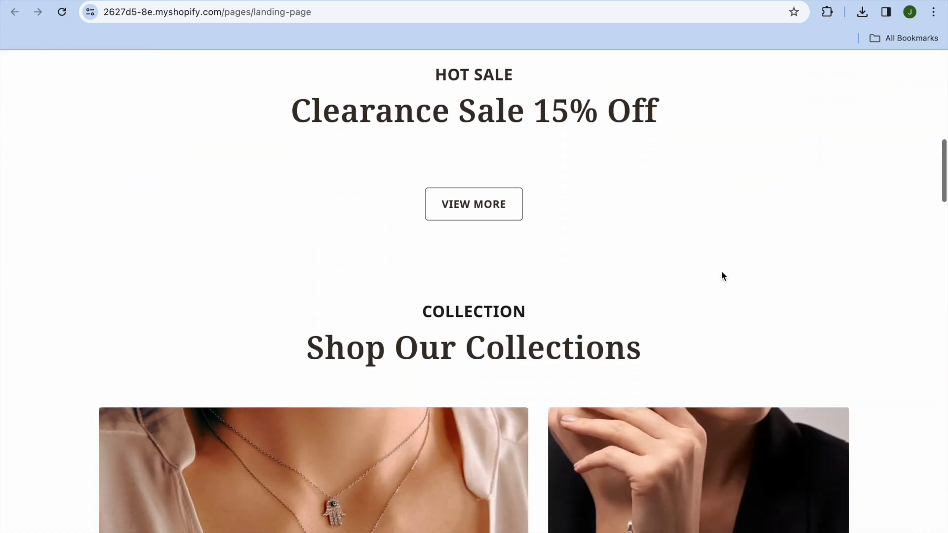
{"action": "scroll", "coordinate": [722, 276], "scroll_direction": "up", "scroll_amount": 6}
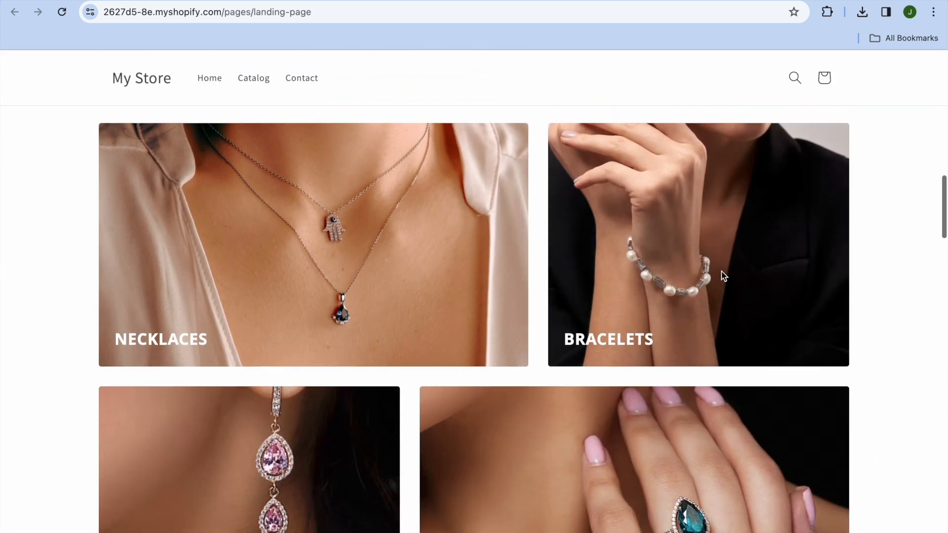
{"action": "scroll", "coordinate": [721, 275], "scroll_direction": "up", "scroll_amount": 15}
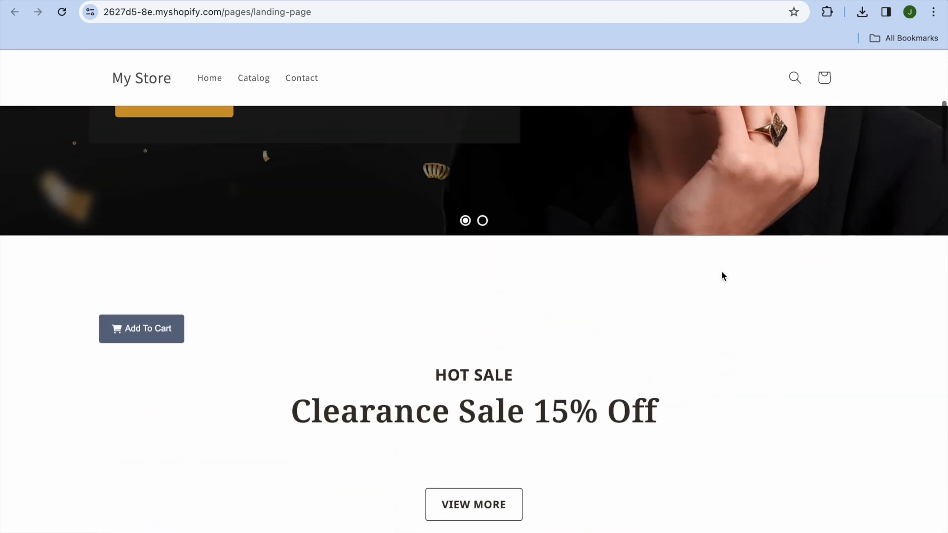
{"action": "scroll", "coordinate": [722, 277], "scroll_direction": "up", "scroll_amount": 2}
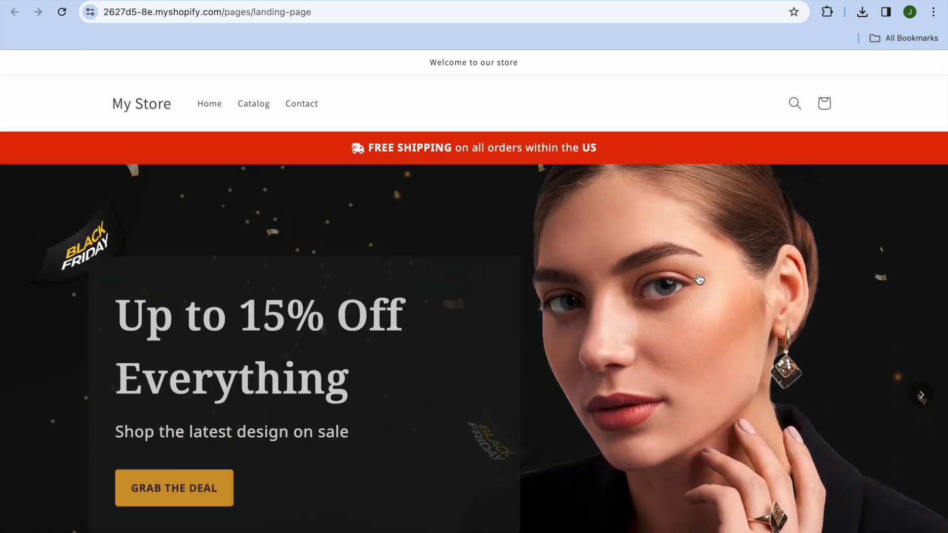